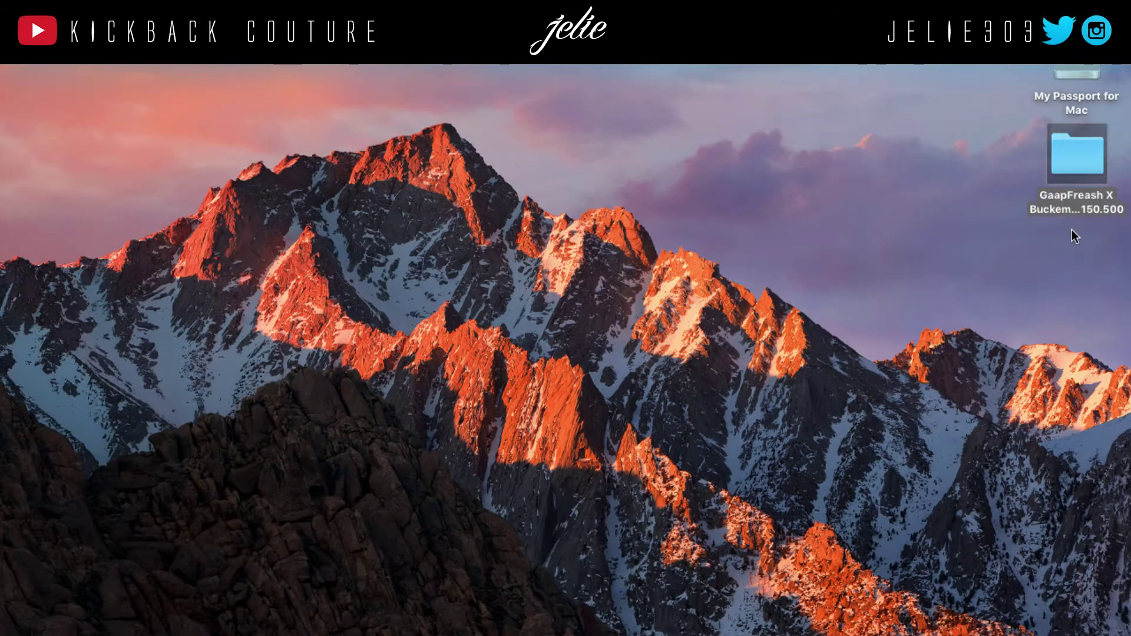
# Open the GaapFreash X Buckem lab 150.500 folder from the desktop, then close its window.
pyautogui.click(900, 346)
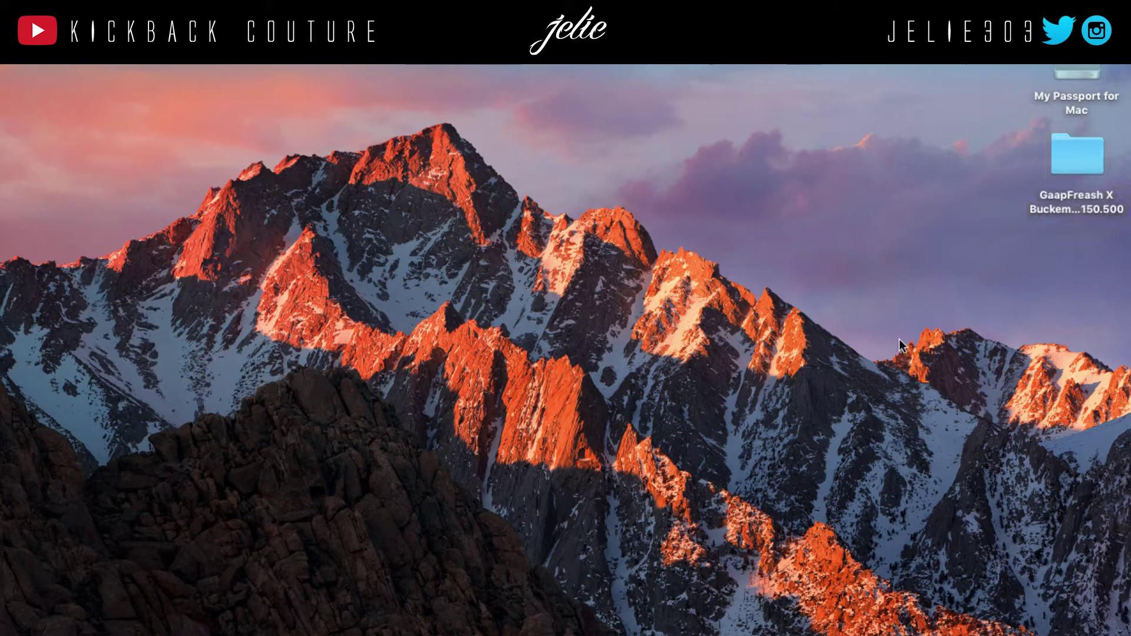
pyautogui.click(1068, 158)
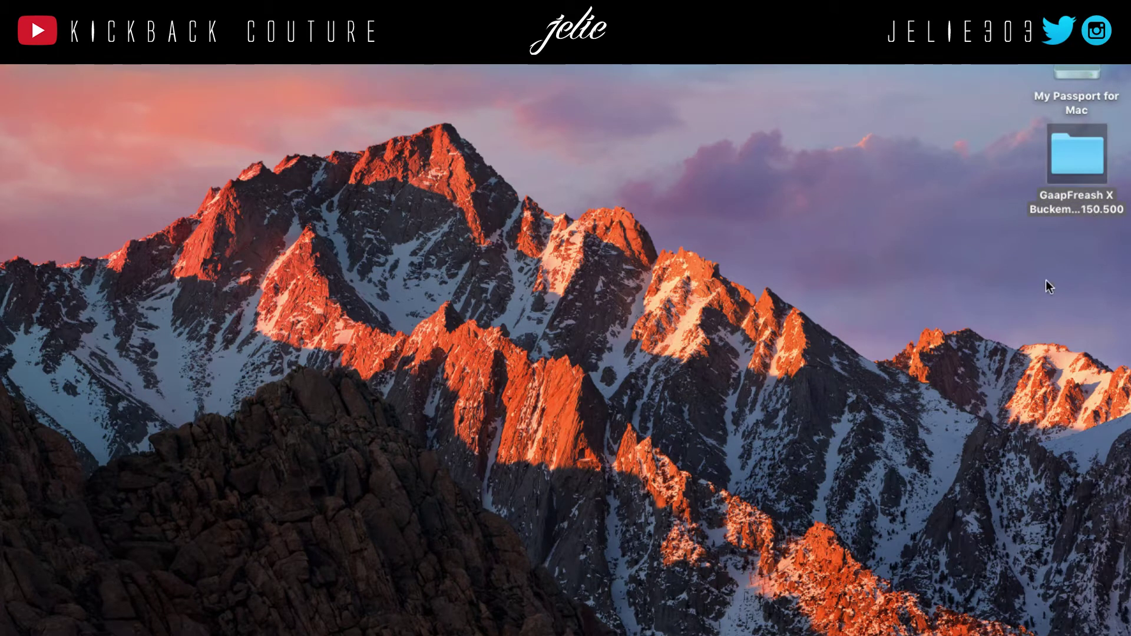
pyautogui.doubleClick(1076, 204)
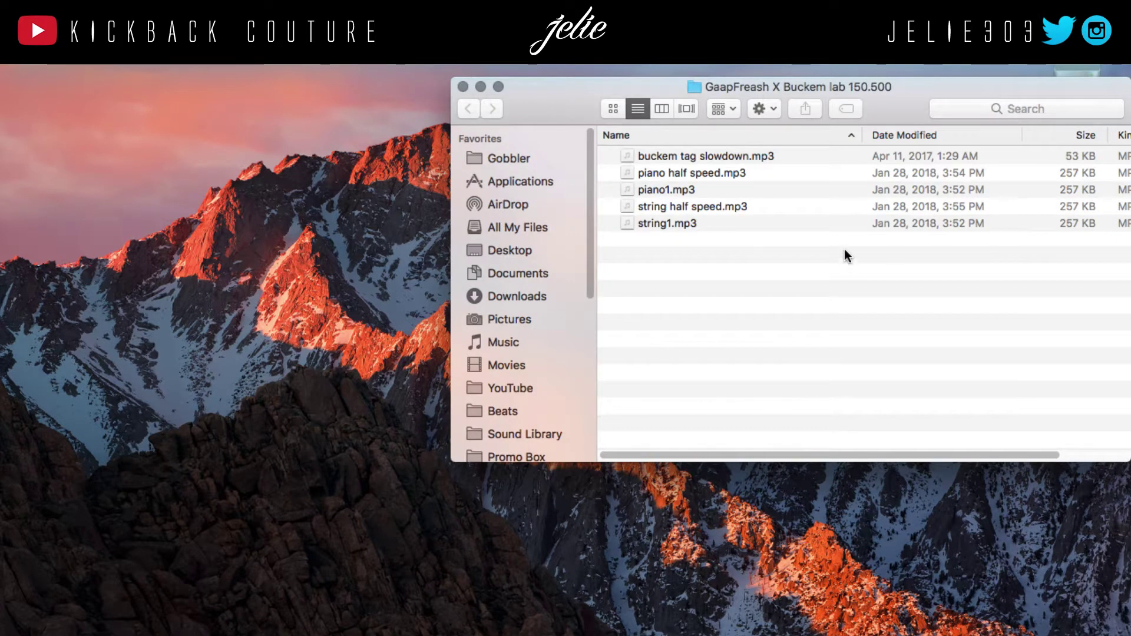
pyautogui.moveTo(851, 85); pyautogui.dragTo(744, 94)
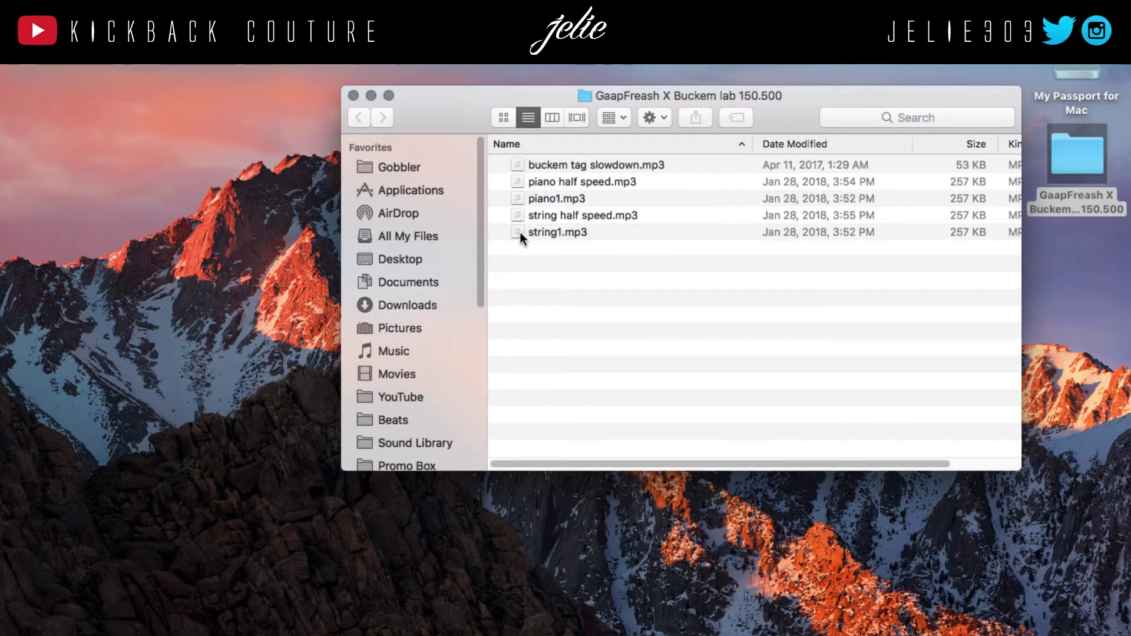
pyautogui.click(354, 96)
# Launch Reason, reopen the project folder, and select all five mp3 files for import.
pyautogui.moveTo(5, 241)
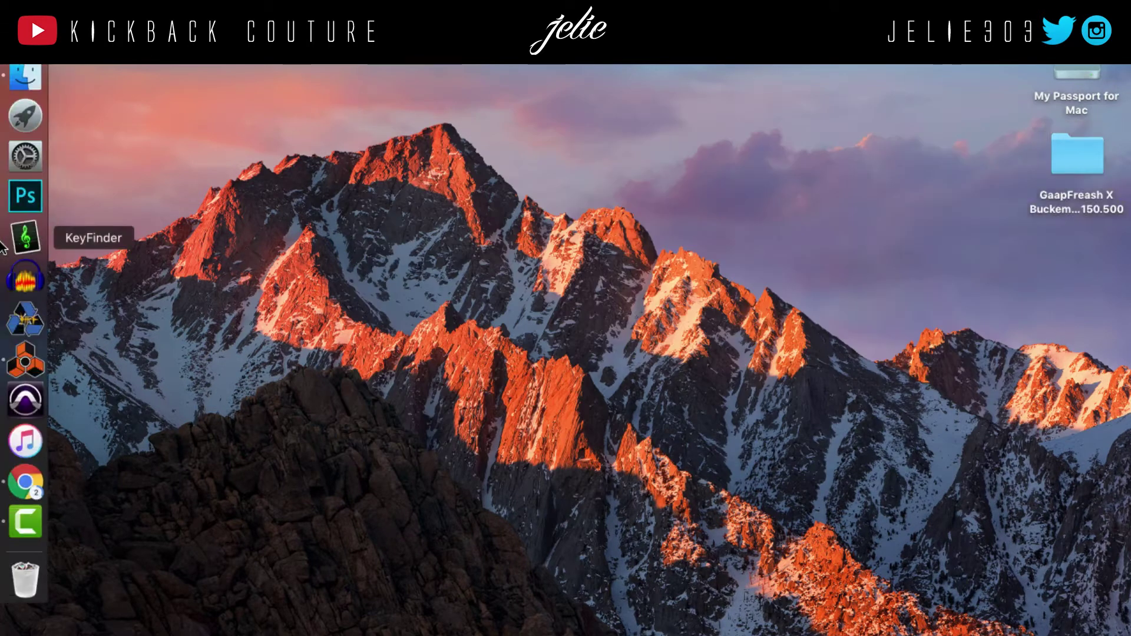
pyautogui.click(12, 356)
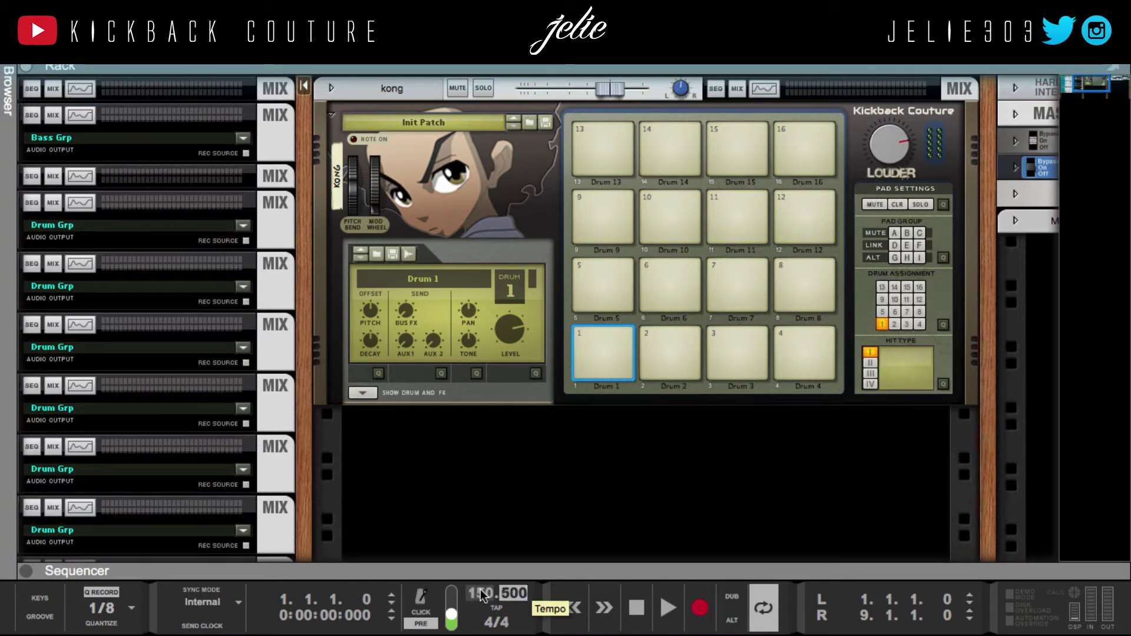
pyautogui.click(629, 539)
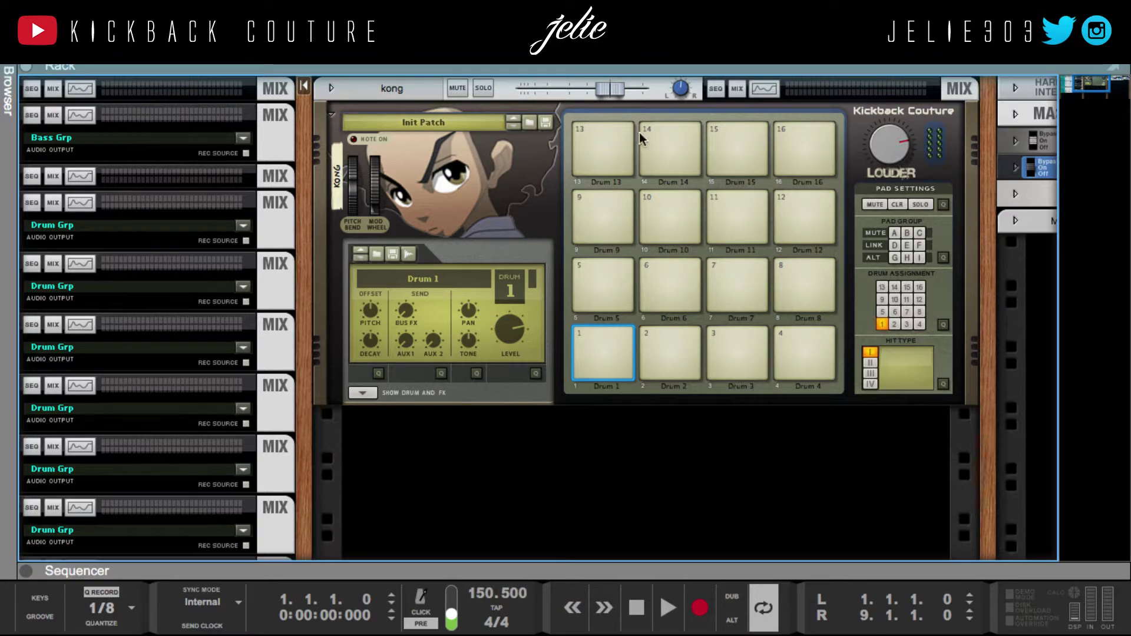
pyautogui.press('super+m')
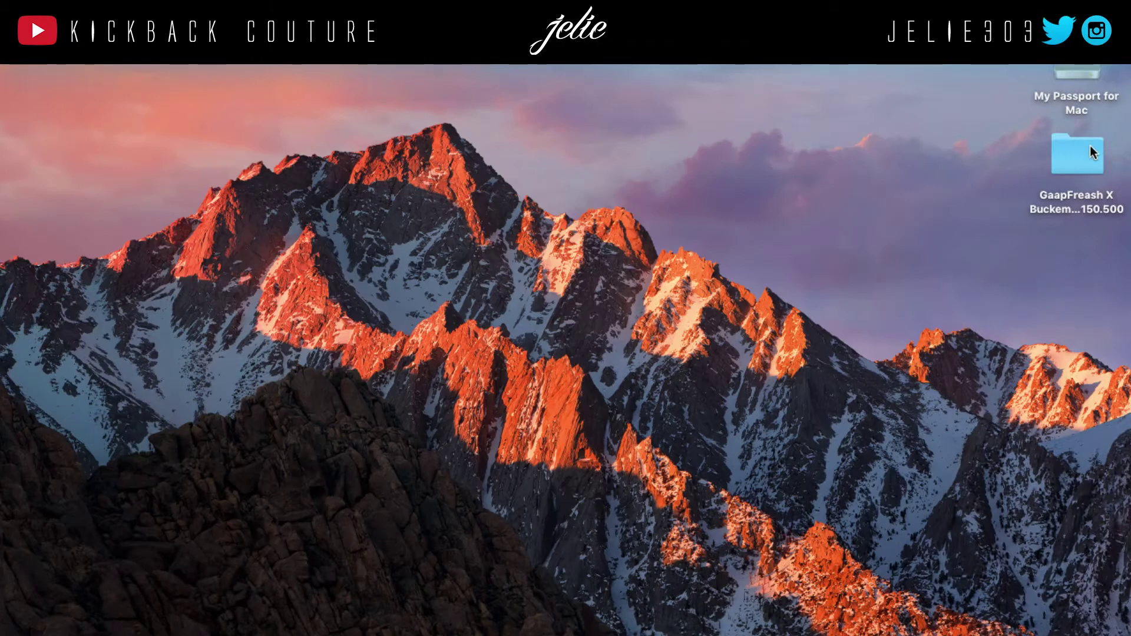
pyautogui.doubleClick(1084, 150)
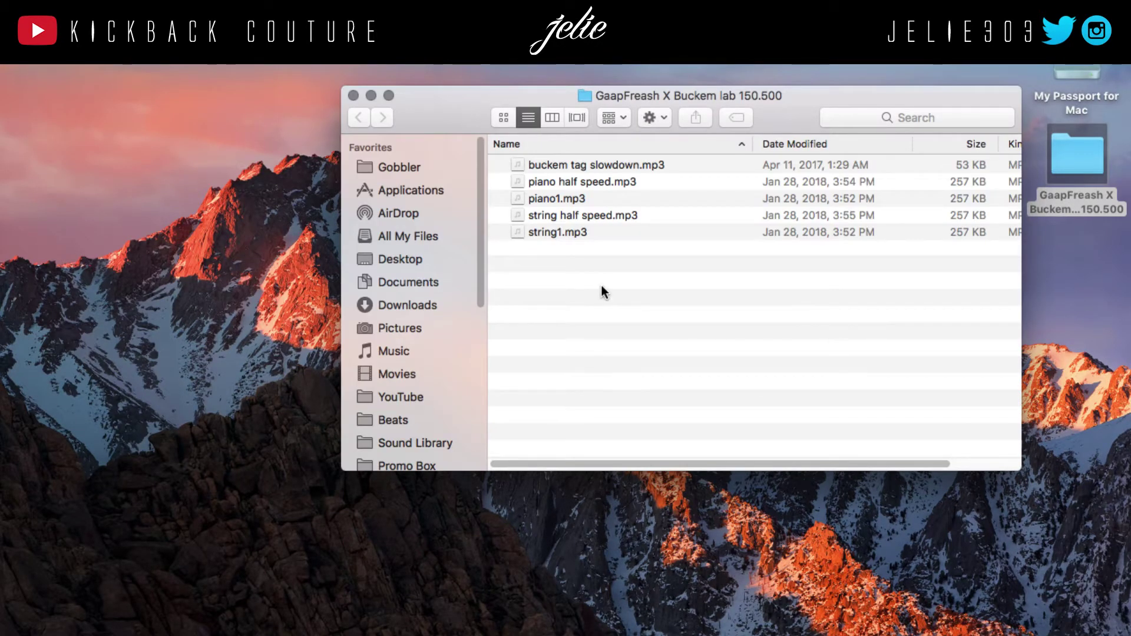
pyautogui.moveTo(601, 285)
pyautogui.mouseDown()
pyautogui.moveTo(598, 178)
pyautogui.moveTo(642, 228)
pyautogui.moveTo(644, 401)
pyautogui.moveTo(9, 406)
pyautogui.moveTo(43, 408)
pyautogui.moveTo(31, 366)
pyautogui.moveTo(45, 323)
pyautogui.moveTo(23, 369)
pyautogui.moveTo(450, 554)
pyautogui.moveTo(601, 539)
pyautogui.moveTo(300, 295)
pyautogui.moveTo(275, 299)
pyautogui.mouseUp()
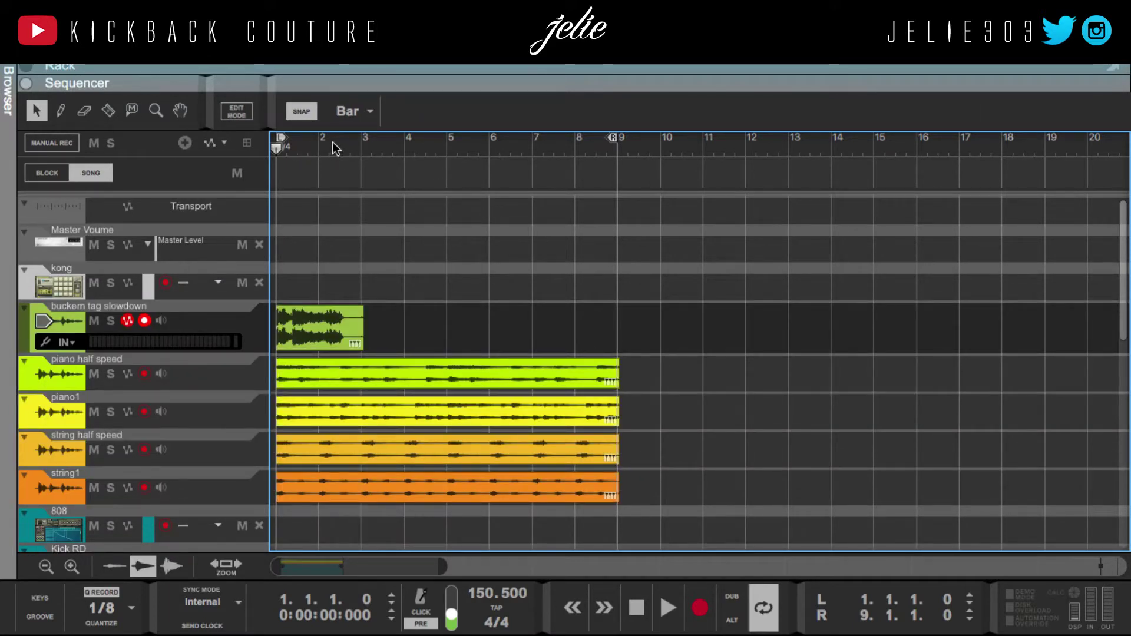
# Put the song position at bar 8, check the piano half speed clip's eight-bar length, and zoom into bar 1.
pyautogui.moveTo(332, 143); pyautogui.dragTo(576, 154)
pyautogui.moveTo(568, 384); pyautogui.dragTo(569, 386)
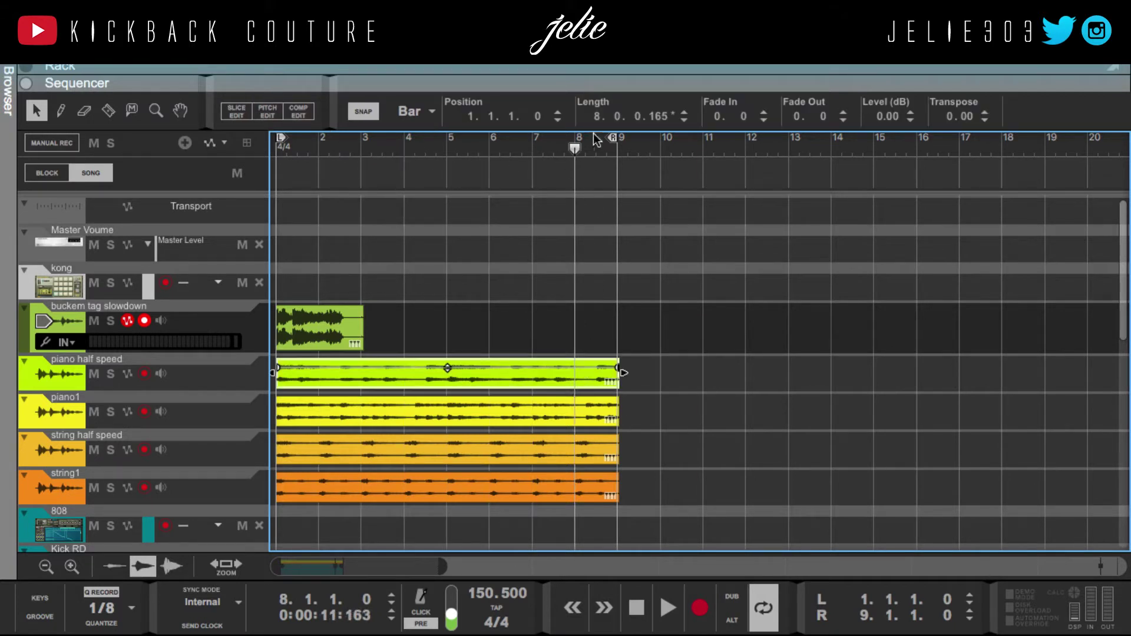
pyautogui.moveTo(574, 154)
pyautogui.mouseDown()
pyautogui.moveTo(610, 164)
pyautogui.moveTo(575, 154)
pyautogui.mouseUp()
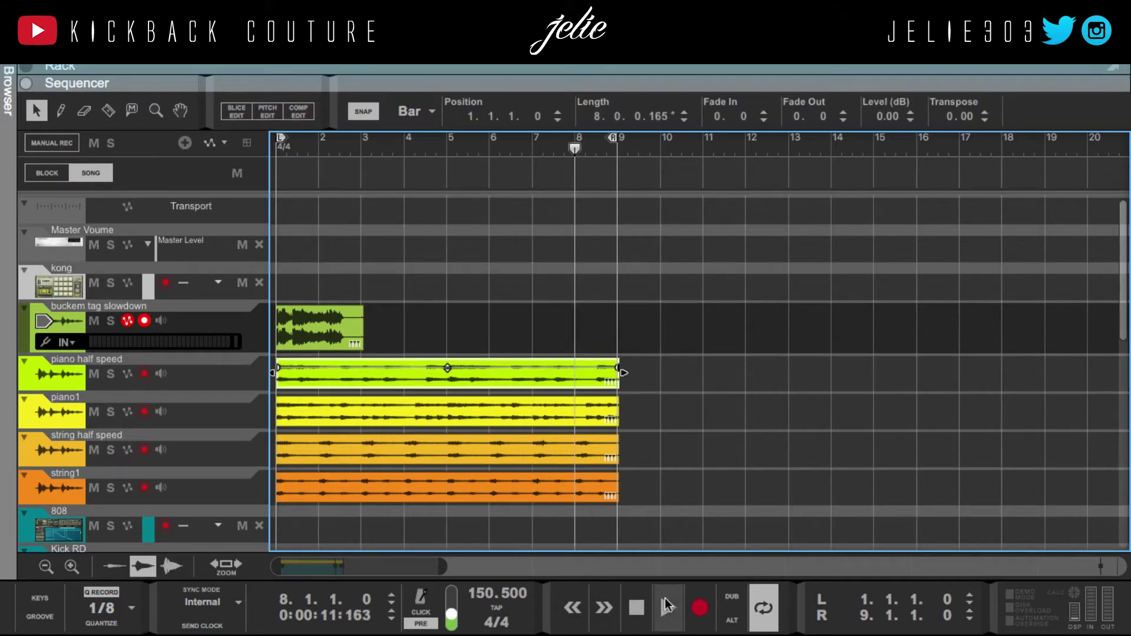
pyautogui.scroll(2, 478, 555)
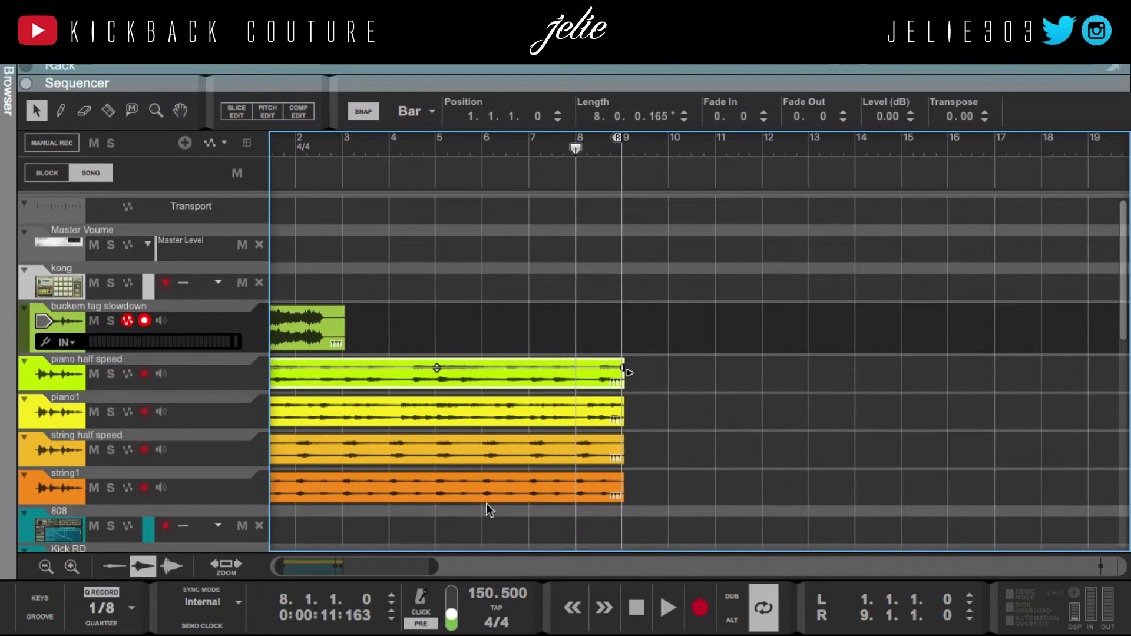
pyautogui.scroll(3, 582, 450)
pyautogui.hscroll(-5, 585, 450)
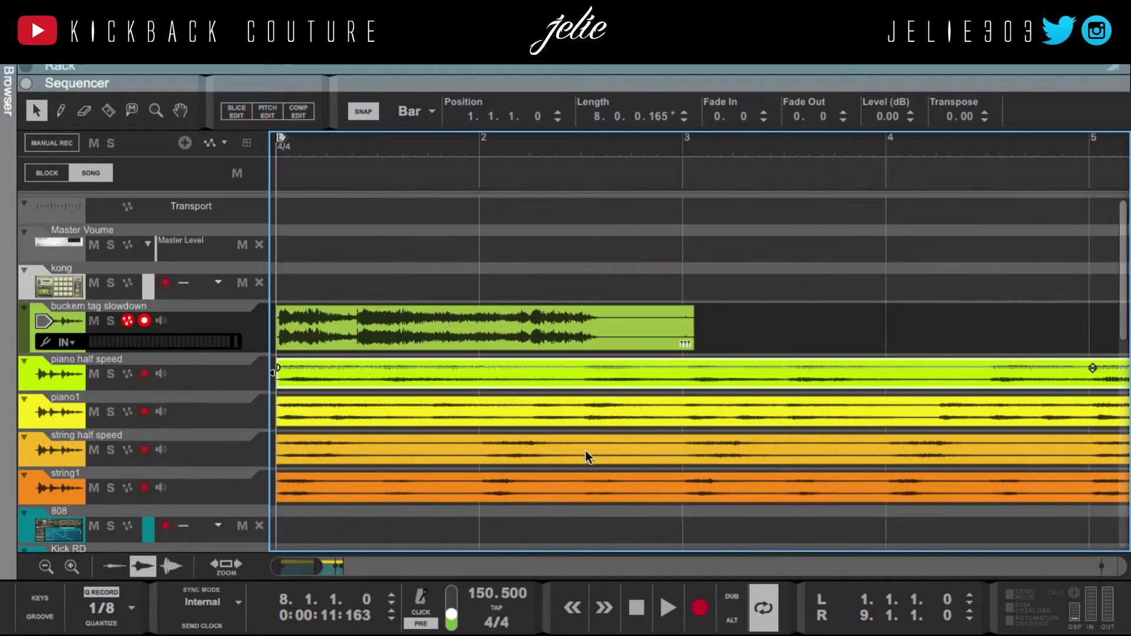
pyautogui.scroll(5, 519, 453)
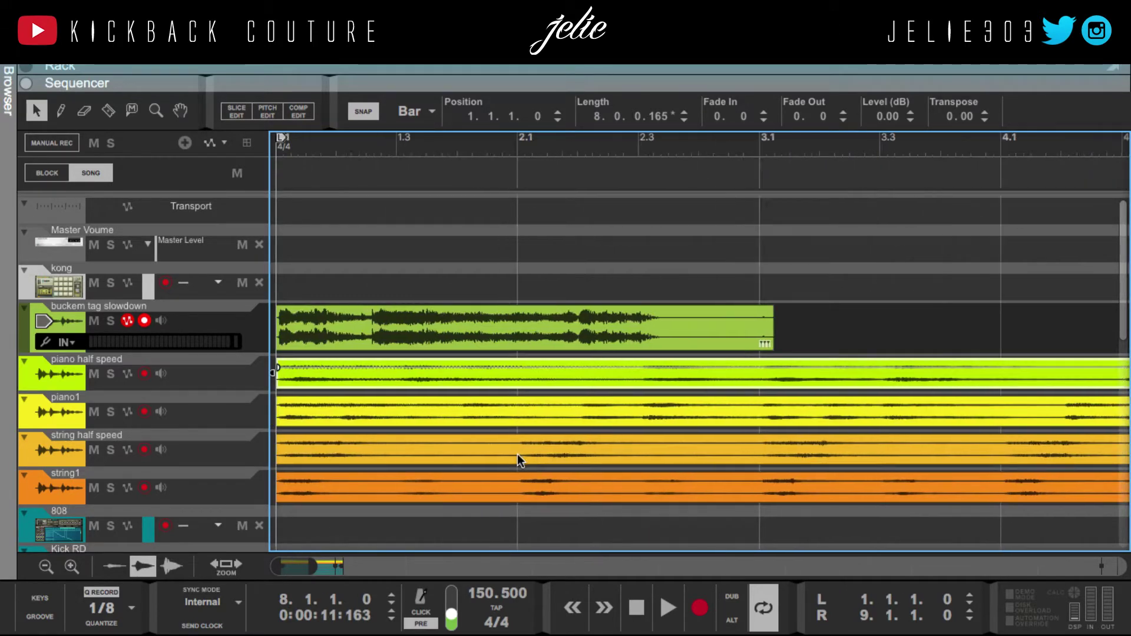
pyautogui.scroll(5, 360, 475)
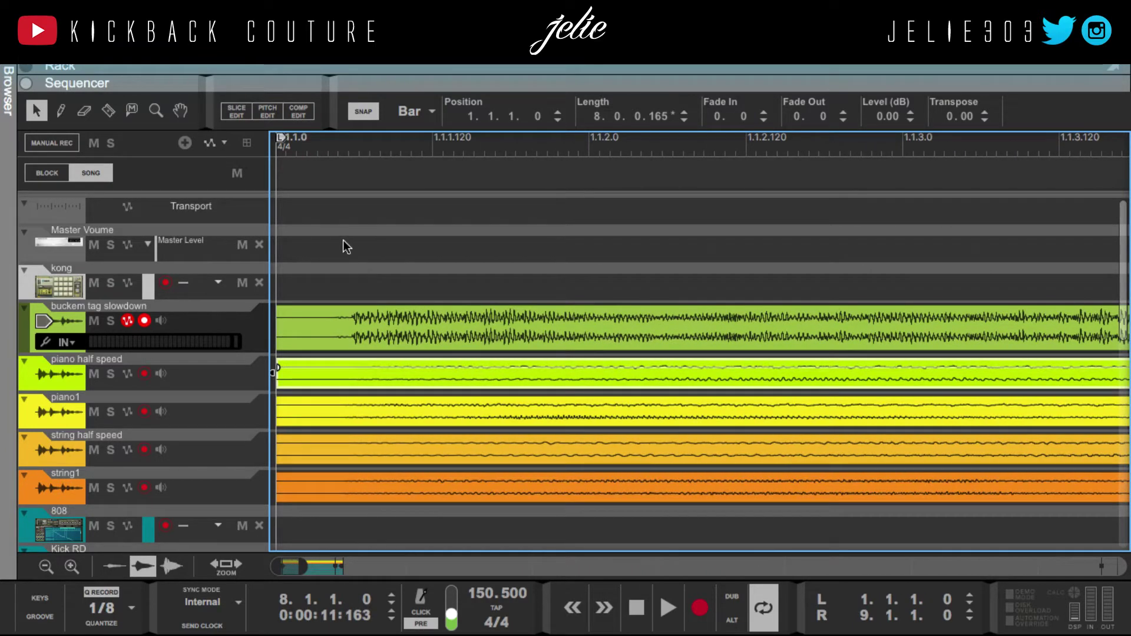
# Select all five clips and razor off a short slice from each clip's start.
pyautogui.moveTo(343, 240); pyautogui.dragTo(242, 535)
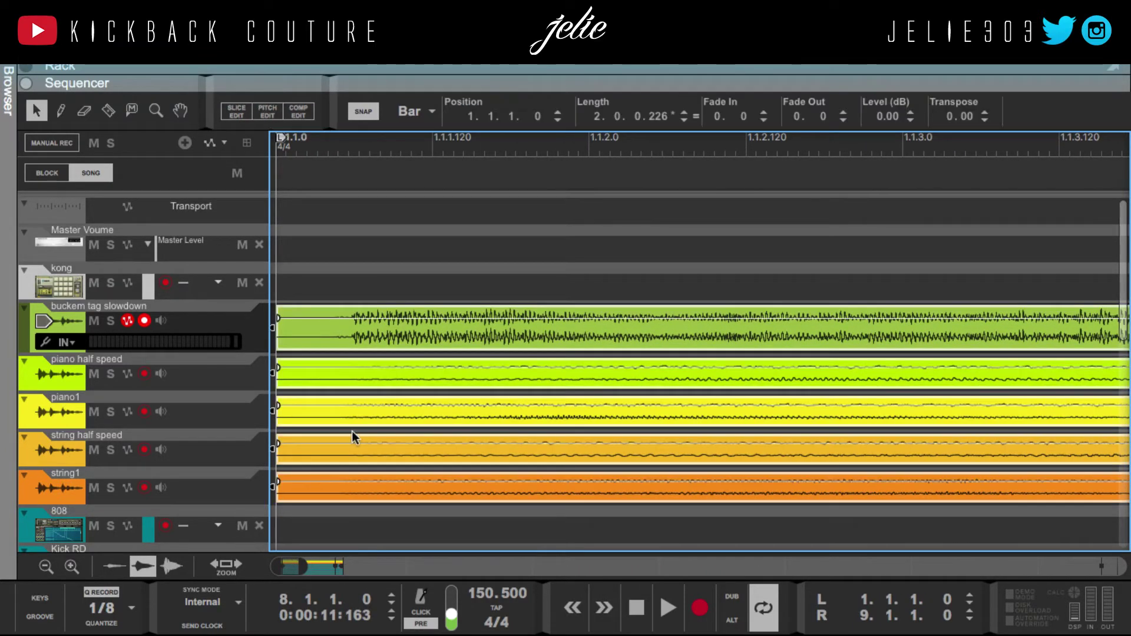
pyautogui.press('r')
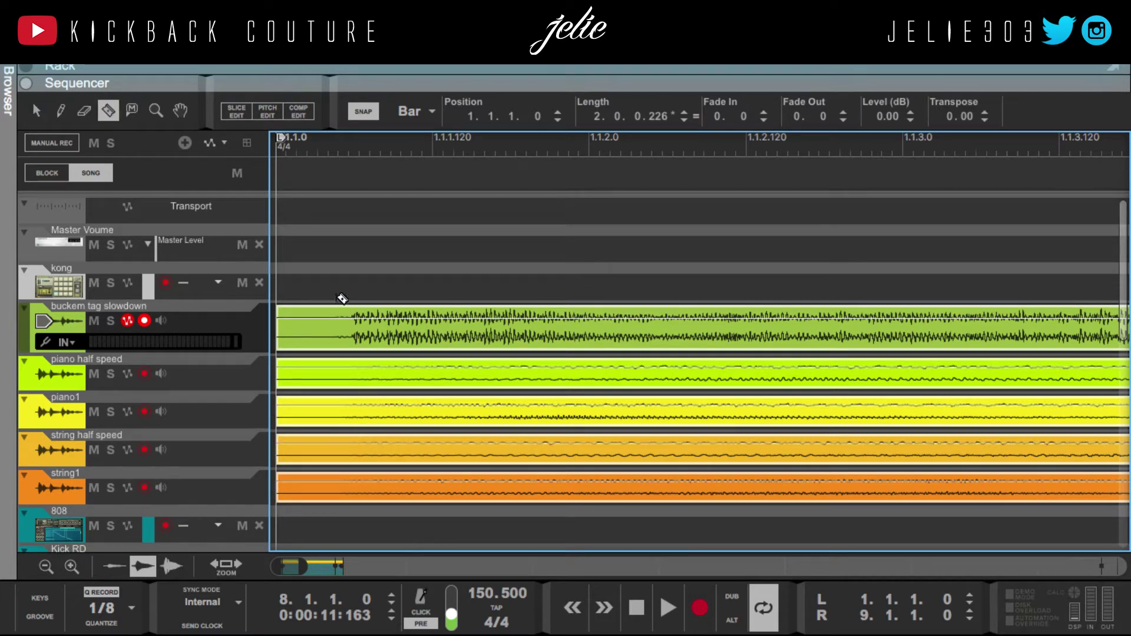
pyautogui.scroll(-3, 321, 365)
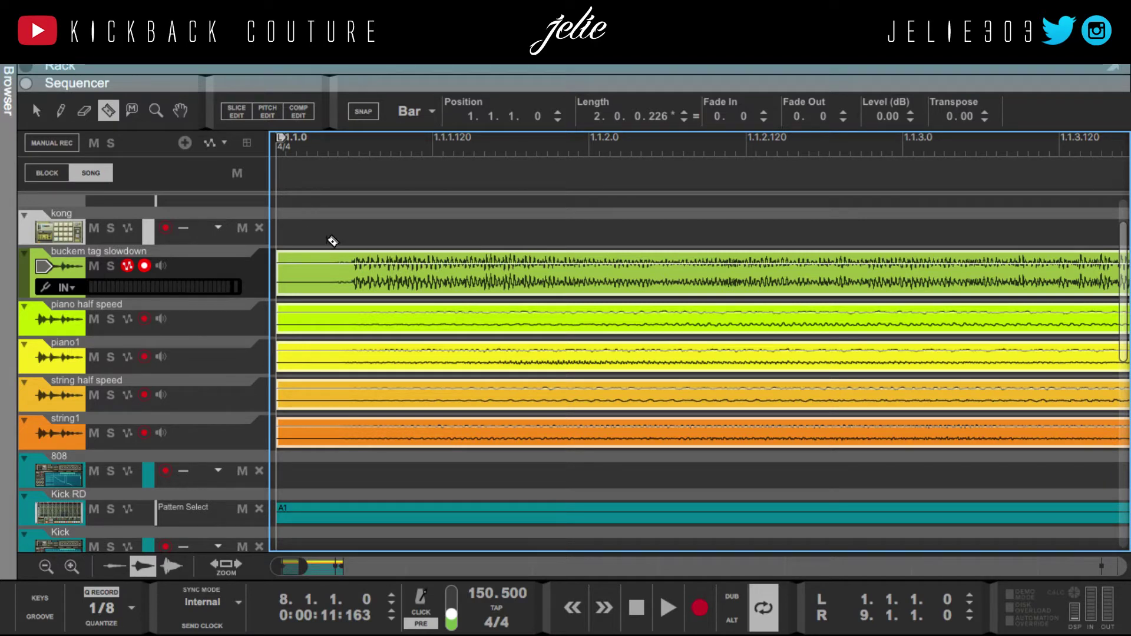
pyautogui.moveTo(325, 219); pyautogui.dragTo(226, 470)
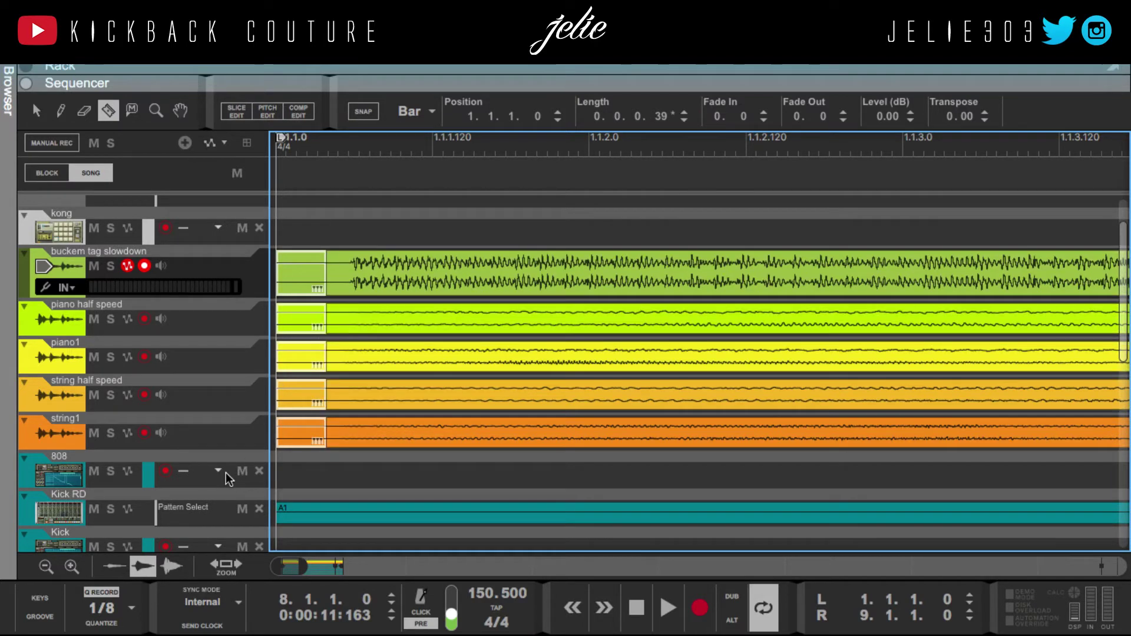
pyautogui.press('Delete')
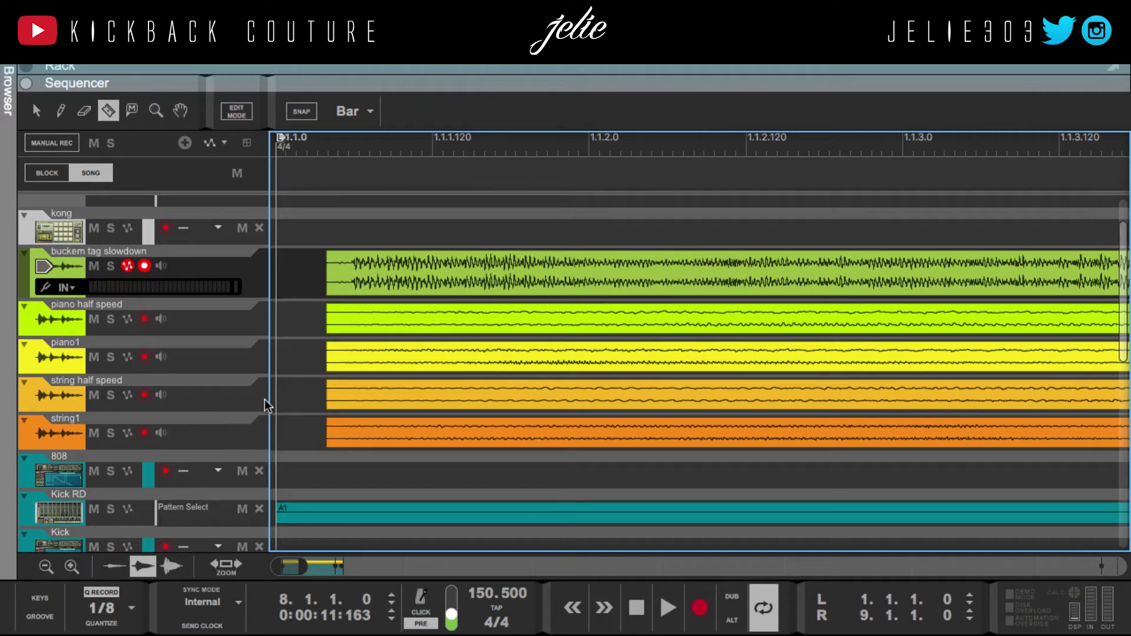
# Razor off and delete the remaining lead-in at all five clip starts.
pyautogui.scroll(2, 288, 387)
pyautogui.scroll(3, 464, 399)
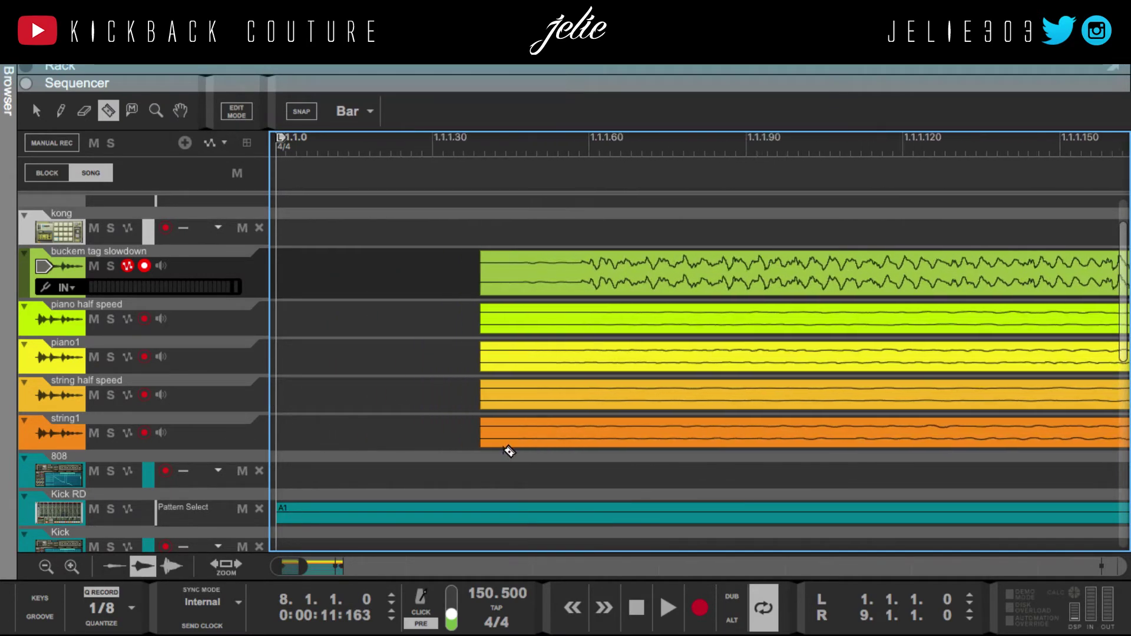
pyautogui.scroll(2, 653, 430)
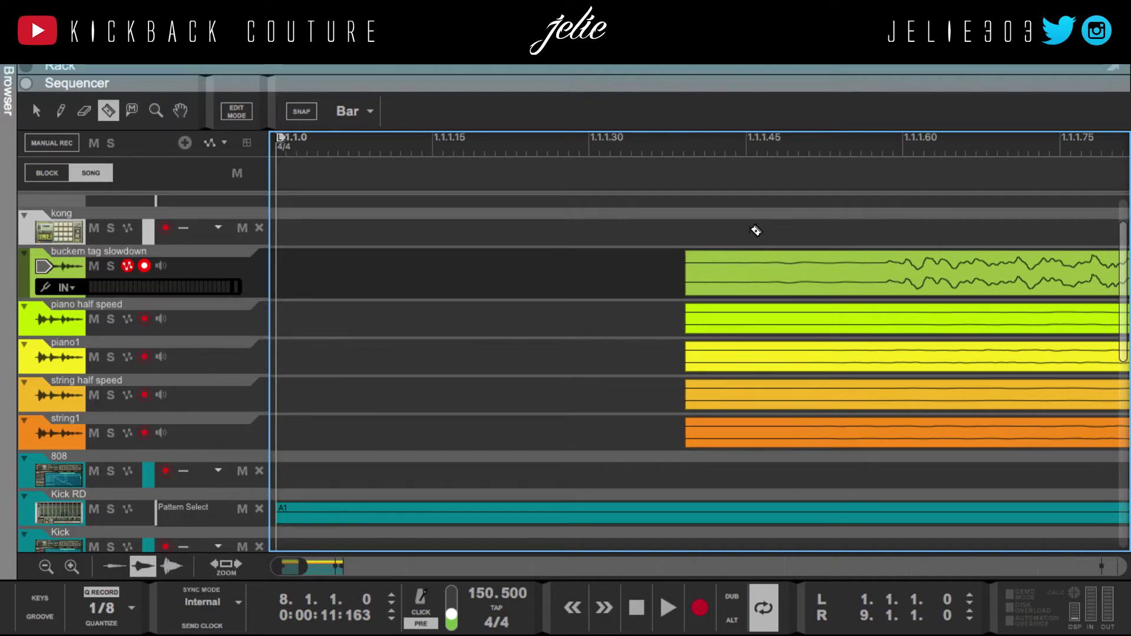
pyautogui.moveTo(745, 219); pyautogui.dragTo(642, 439)
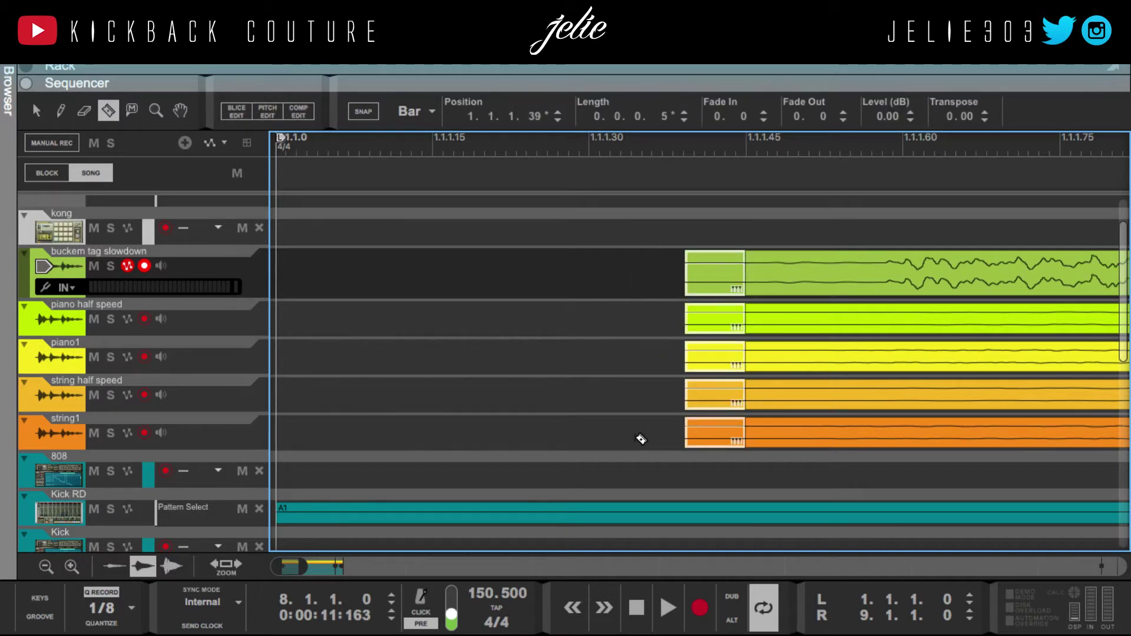
pyautogui.press('Delete')
# Switch to the Selection tool, enable bar-grid Snap, and zoom in on the clip starts.
pyautogui.press('q')
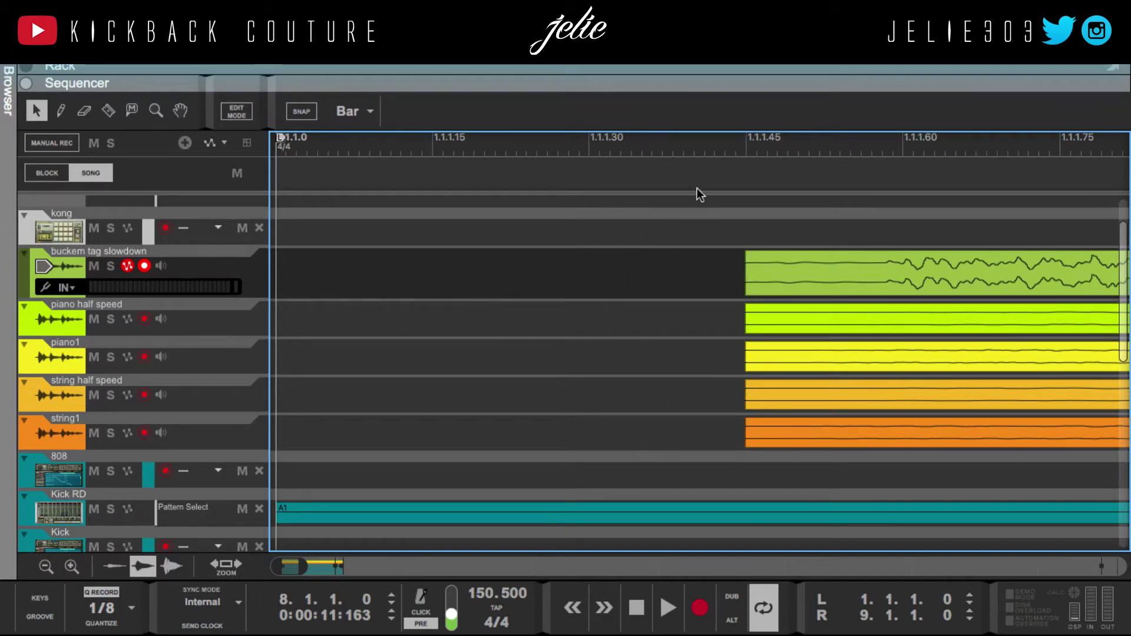
pyautogui.click(301, 112)
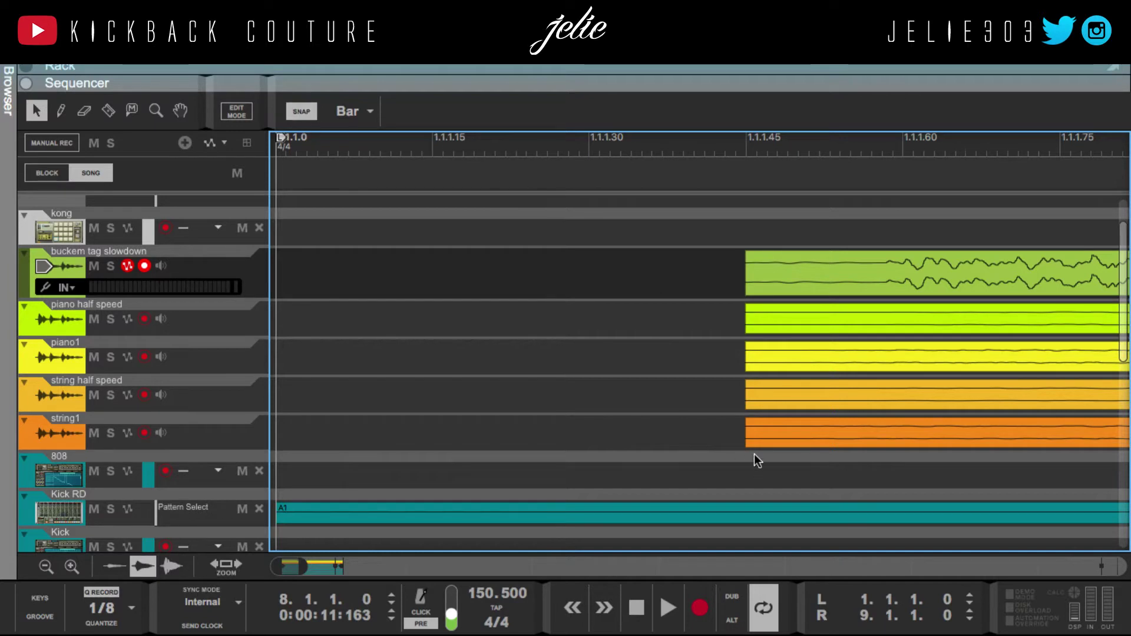
pyautogui.press('g')
pyautogui.press('g')
pyautogui.press('g')
pyautogui.press('g')
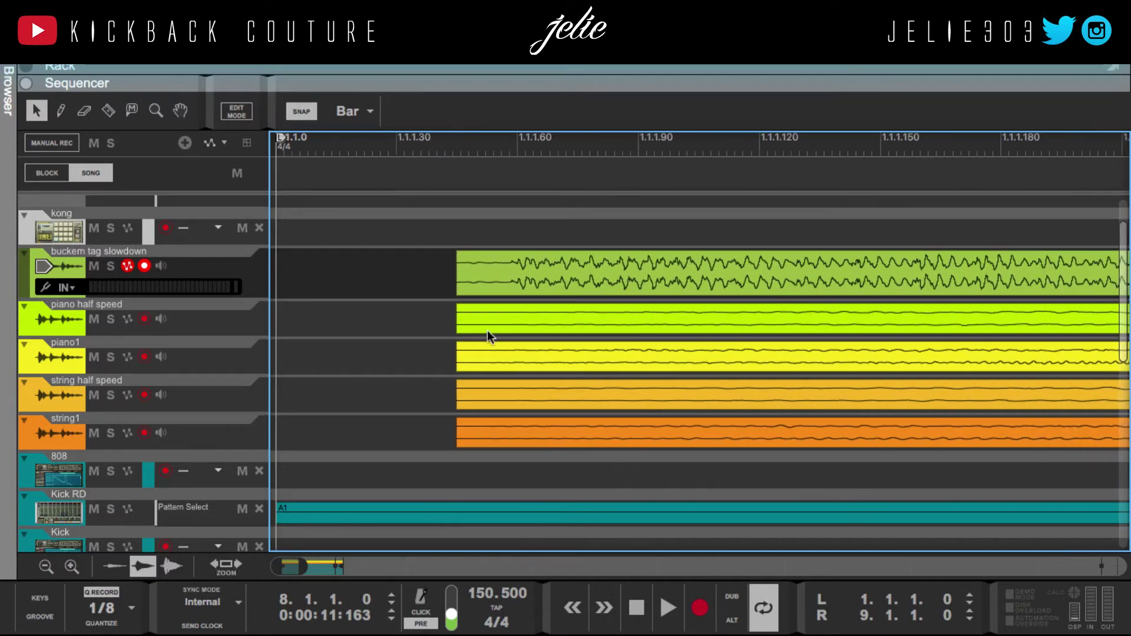
pyautogui.press('t')
pyautogui.press('q')
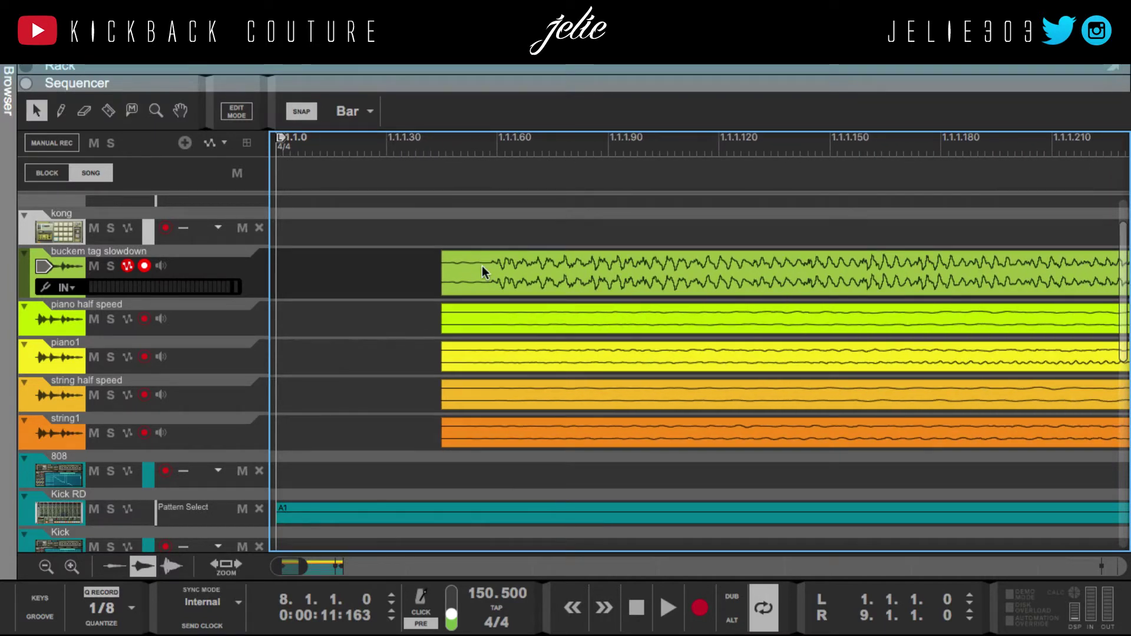
pyautogui.press('g')
pyautogui.press('g')
pyautogui.press('g')
pyautogui.press('g')
pyautogui.press('g')
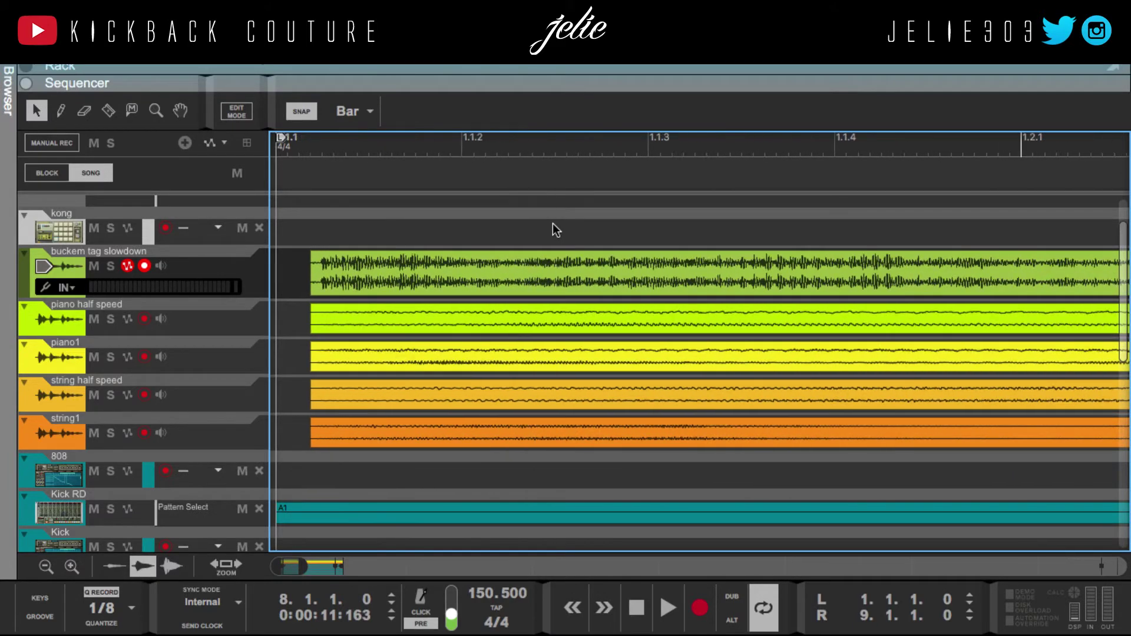
# Move all five clips left so they start exactly at 1.1.1.0.
pyautogui.moveTo(551, 327); pyautogui.dragTo(535, 457)
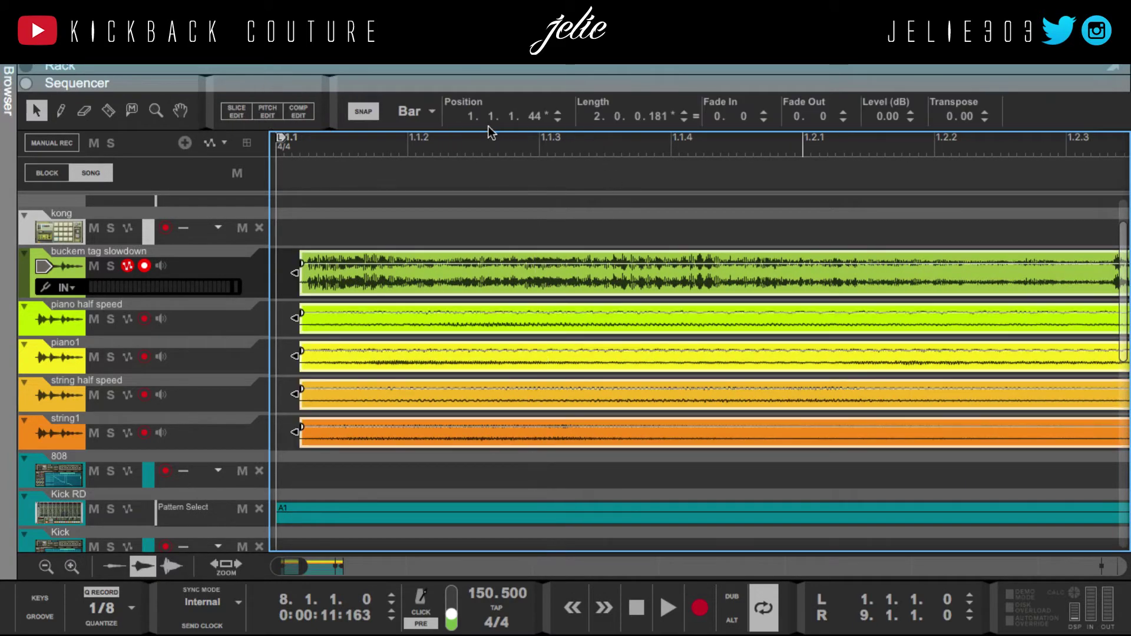
pyautogui.moveTo(488, 271); pyautogui.dragTo(465, 271)
pyautogui.click(561, 213)
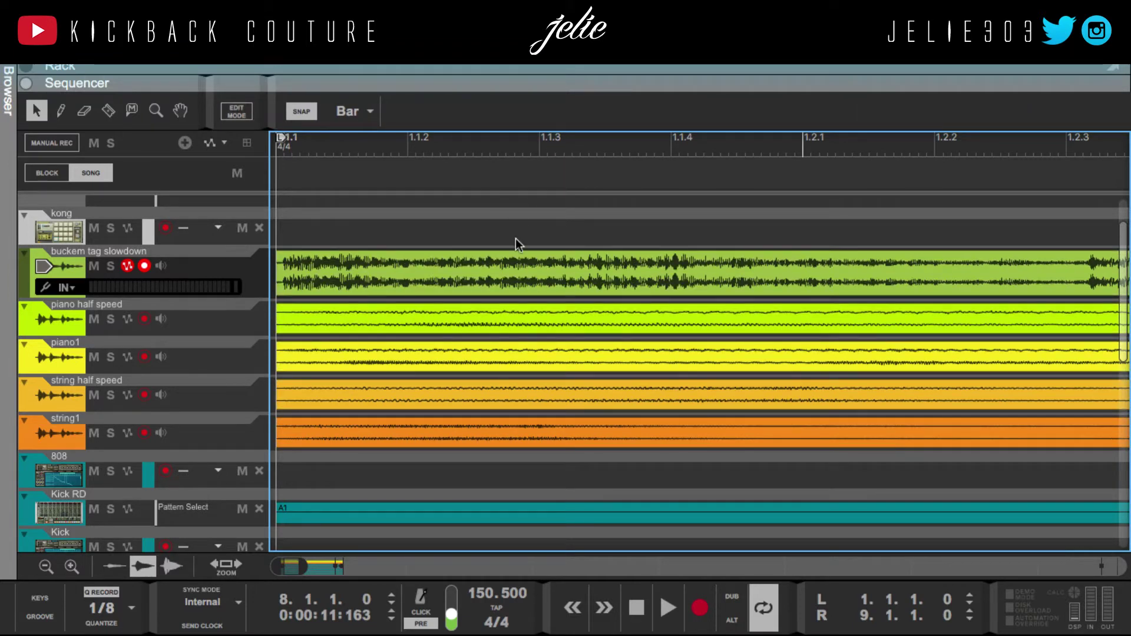
pyautogui.press('g')
pyautogui.press('g')
pyautogui.press('g')
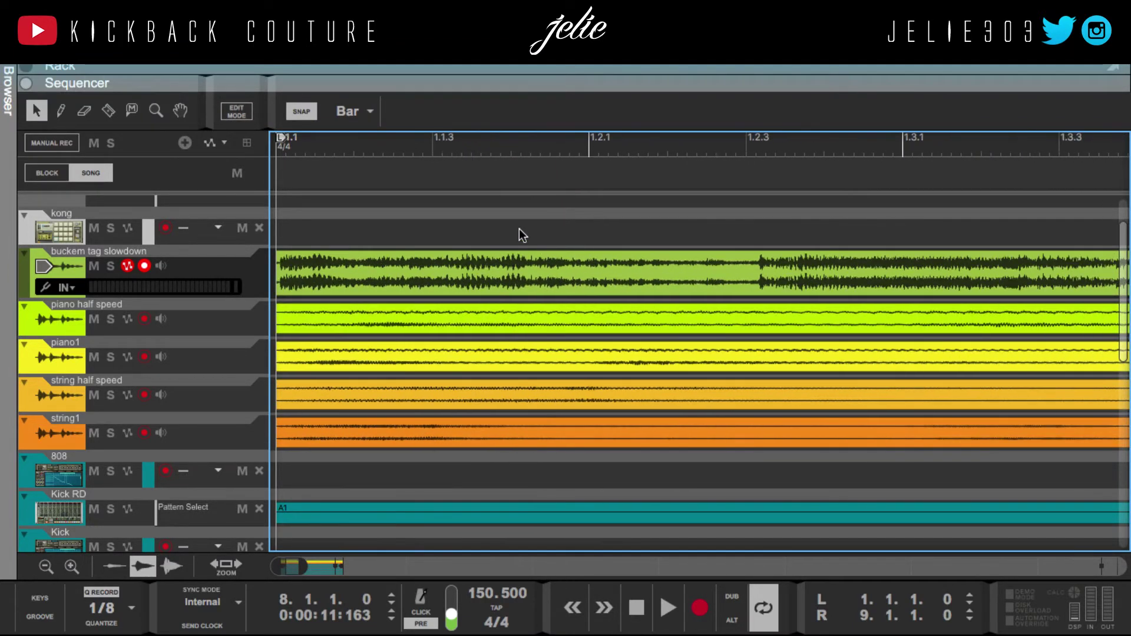
pyautogui.press('g')
pyautogui.press('g')
pyautogui.press('g')
pyautogui.press('g')
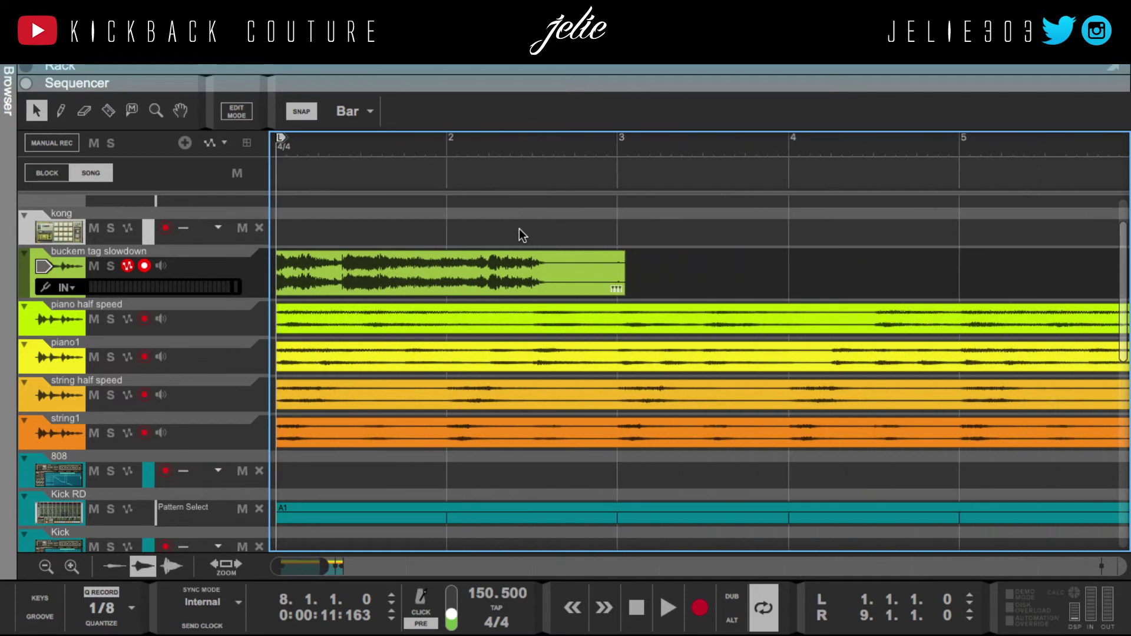
pyautogui.press('g')
pyautogui.press('g')
pyautogui.press('g')
pyautogui.press('g')
pyautogui.press('g')
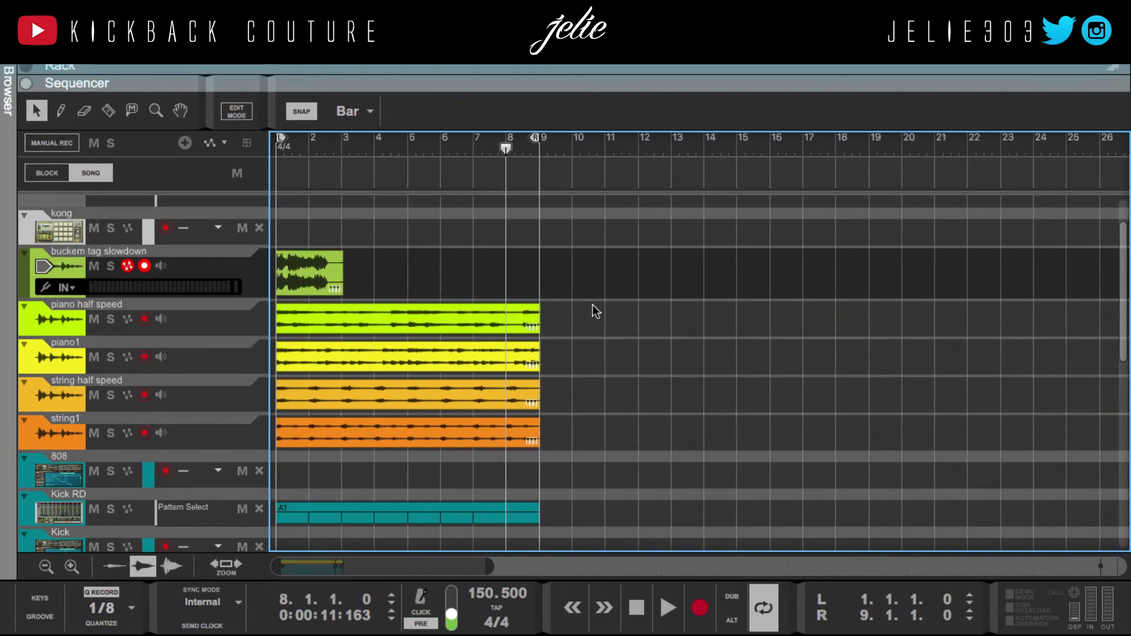
# Check the piano and string clips' 8.0.0.120 length, then play the song from bar 1.
pyautogui.moveTo(578, 249); pyautogui.dragTo(481, 430)
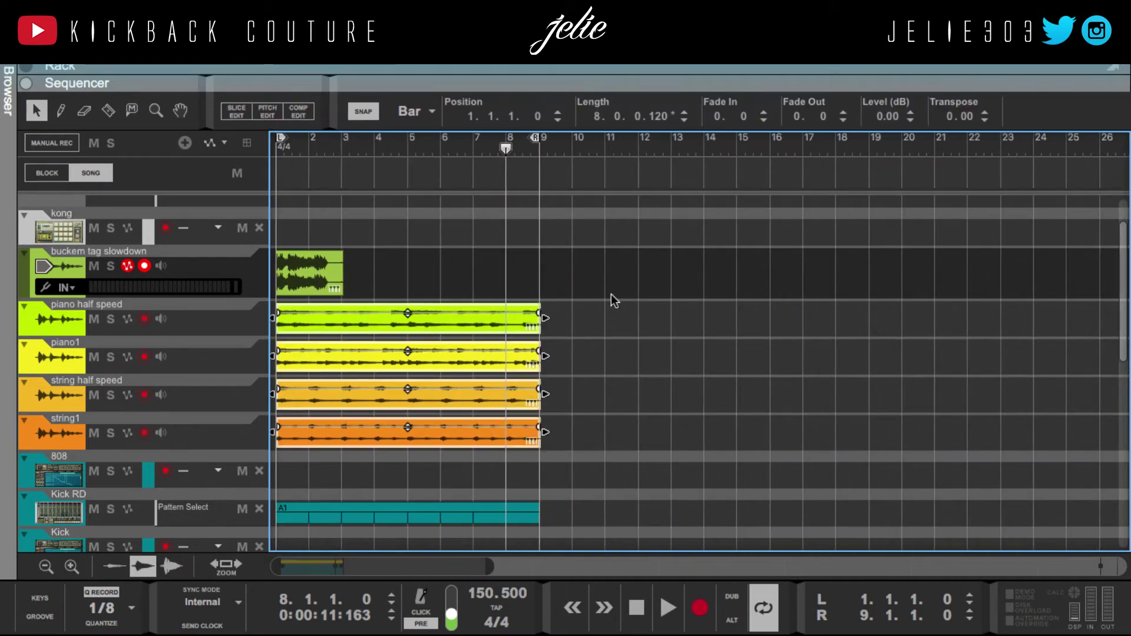
pyautogui.click(615, 206)
pyautogui.moveTo(511, 156)
pyautogui.mouseDown()
pyautogui.moveTo(531, 160)
pyautogui.moveTo(488, 164)
pyautogui.mouseUp()
pyautogui.press('Home')
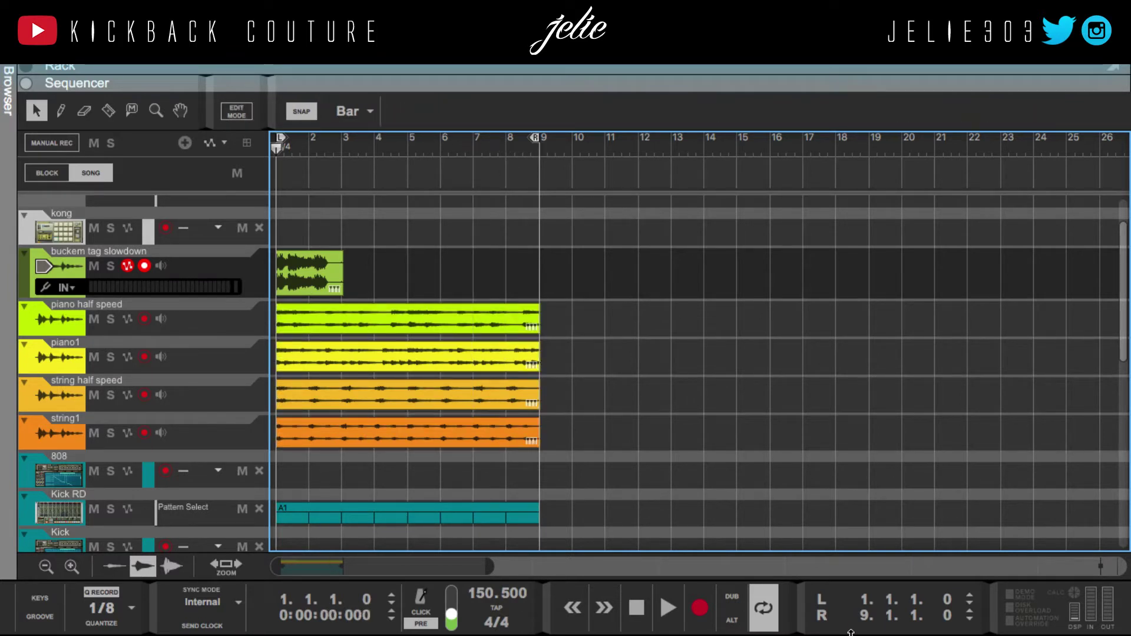
pyautogui.press('space')
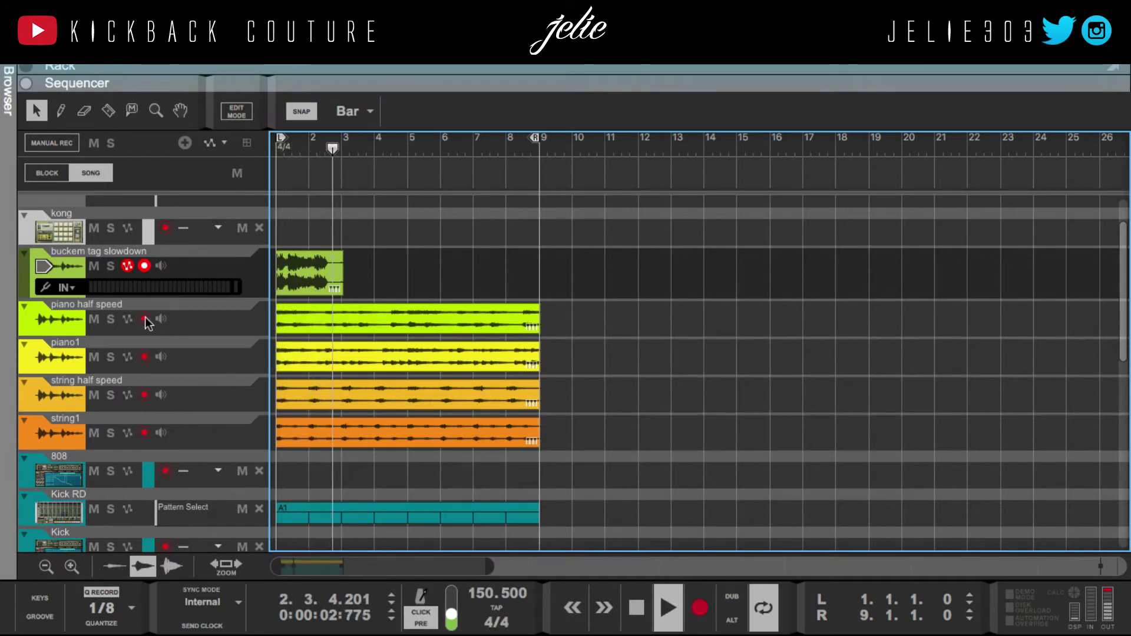
# Mute the buckem tag slowdown track, raise the Click level to 103, stop, and select the piano and string clips.
pyautogui.click(94, 267)
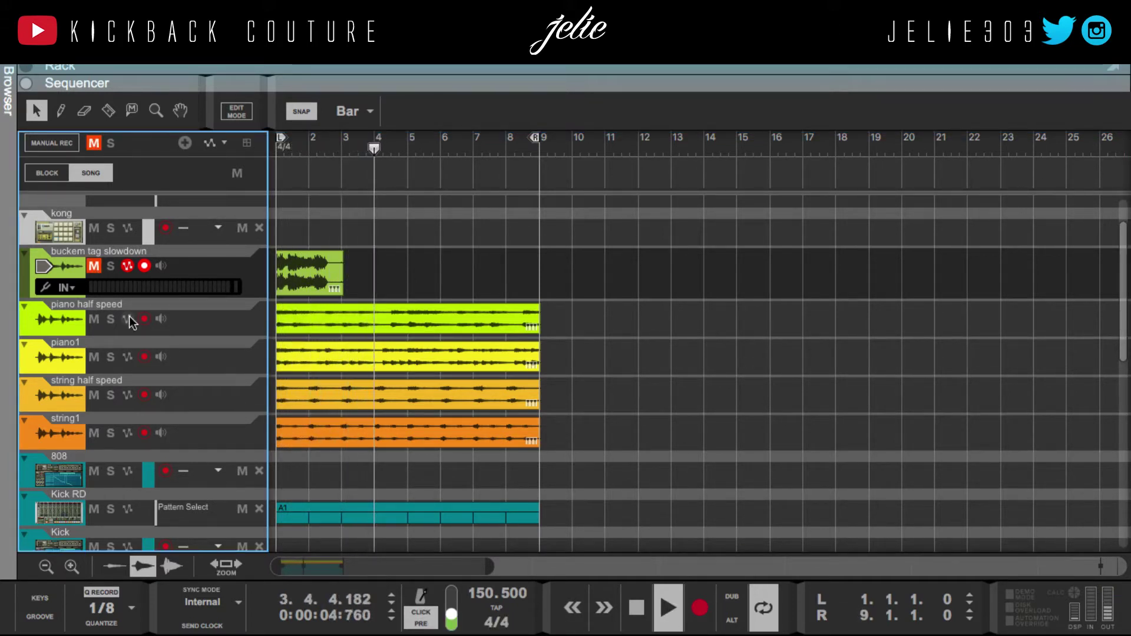
pyautogui.moveTo(450, 612); pyautogui.dragTo(445, 597)
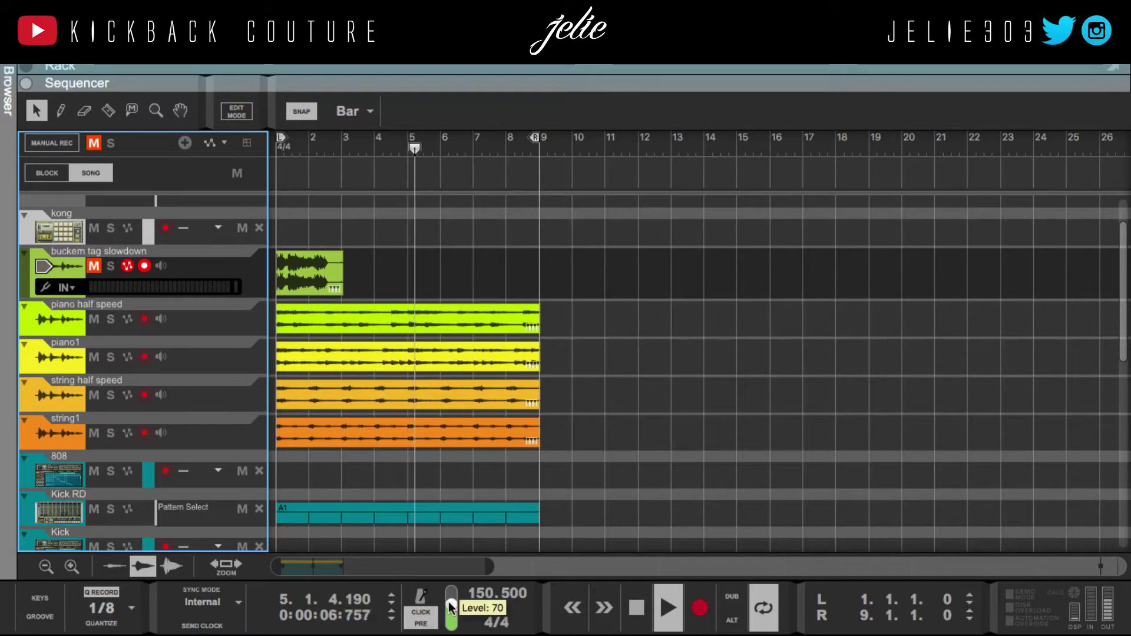
pyautogui.scroll(3, 445, 596)
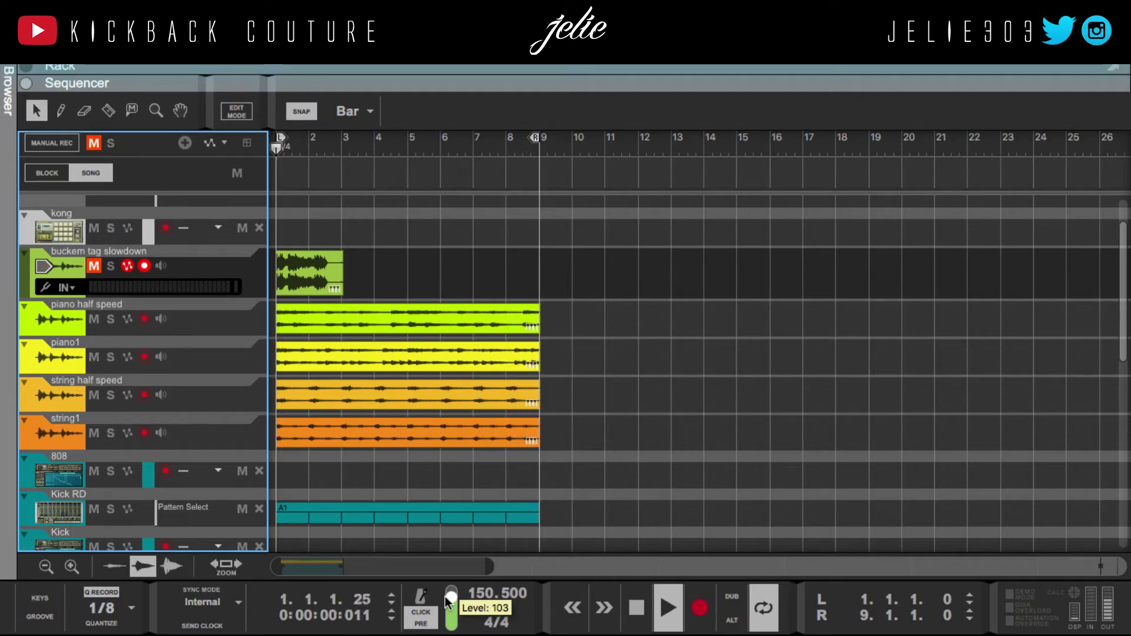
pyautogui.press('space')
pyautogui.moveTo(585, 294); pyautogui.dragTo(533, 427)
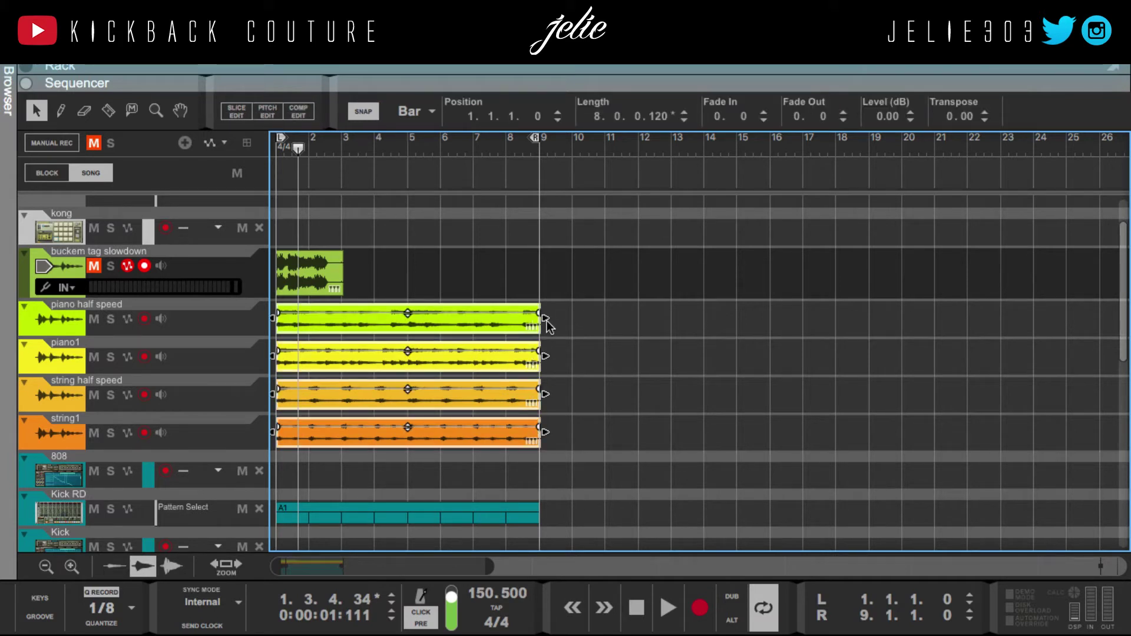
# Trim the selected clips toward bar 9 and play from bar 8 to check the loop.
pyautogui.moveTo(547, 319); pyautogui.dragTo(540, 319)
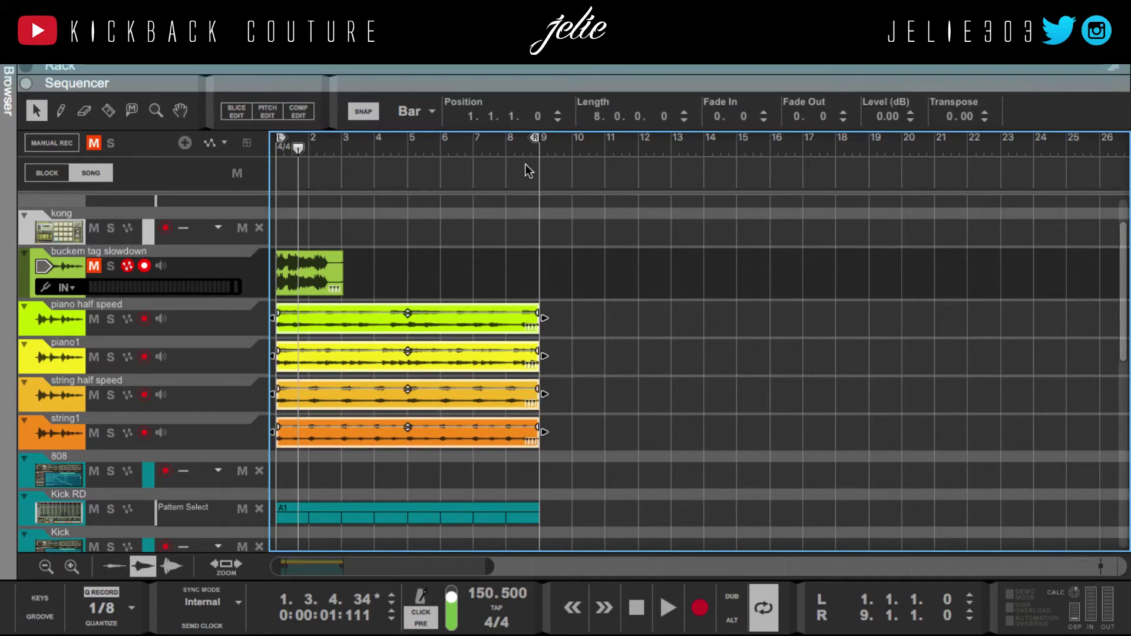
pyautogui.click(511, 141)
pyautogui.press('space')
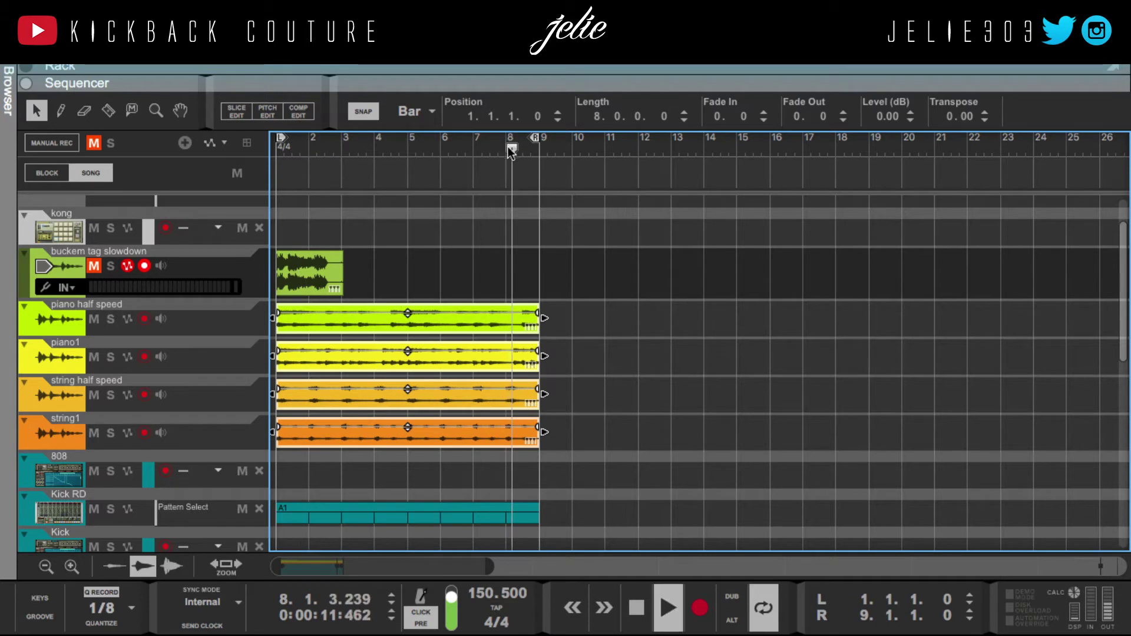
pyautogui.press('space')
pyautogui.click(515, 227)
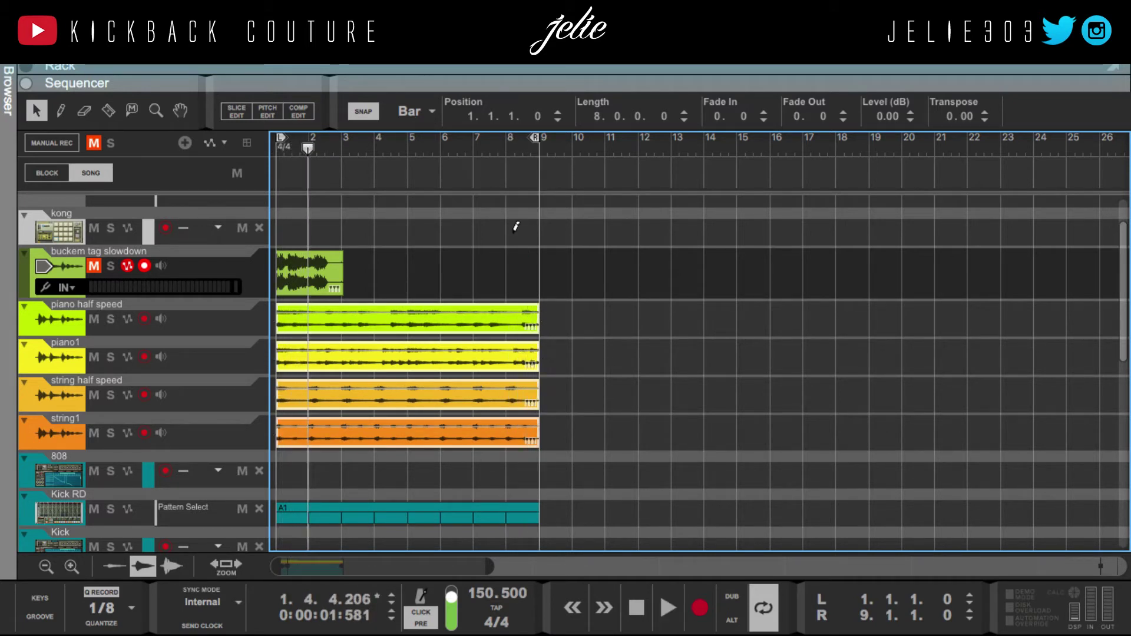
pyautogui.click(471, 200)
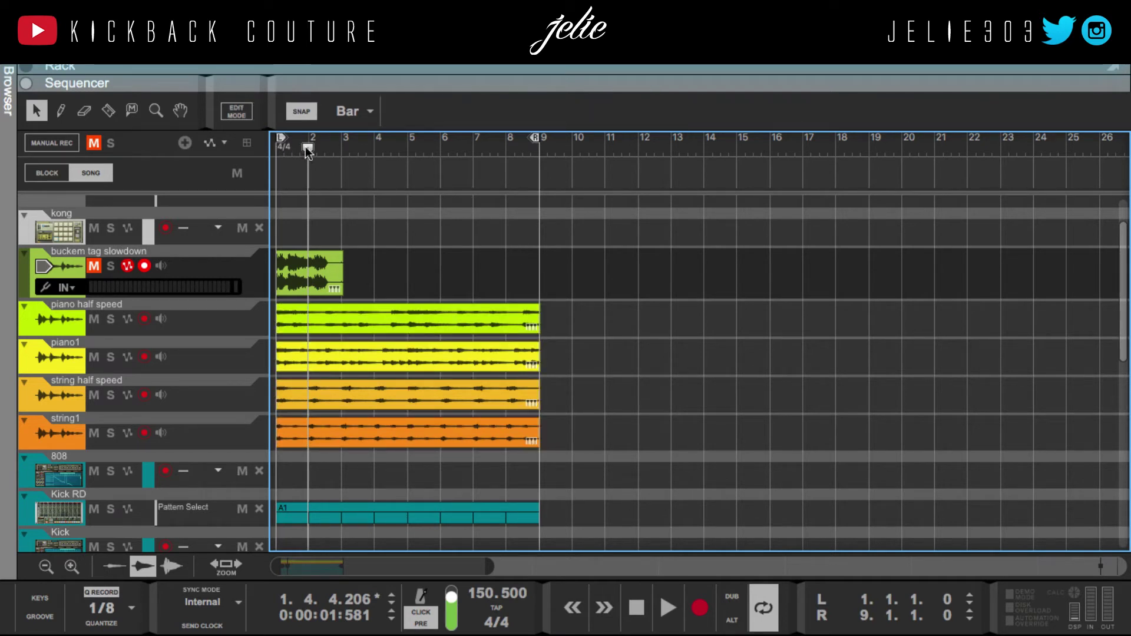
# Set the position to bar 9 and trim all four piano and string clips to end exactly there.
pyautogui.moveTo(306, 148); pyautogui.dragTo(530, 168)
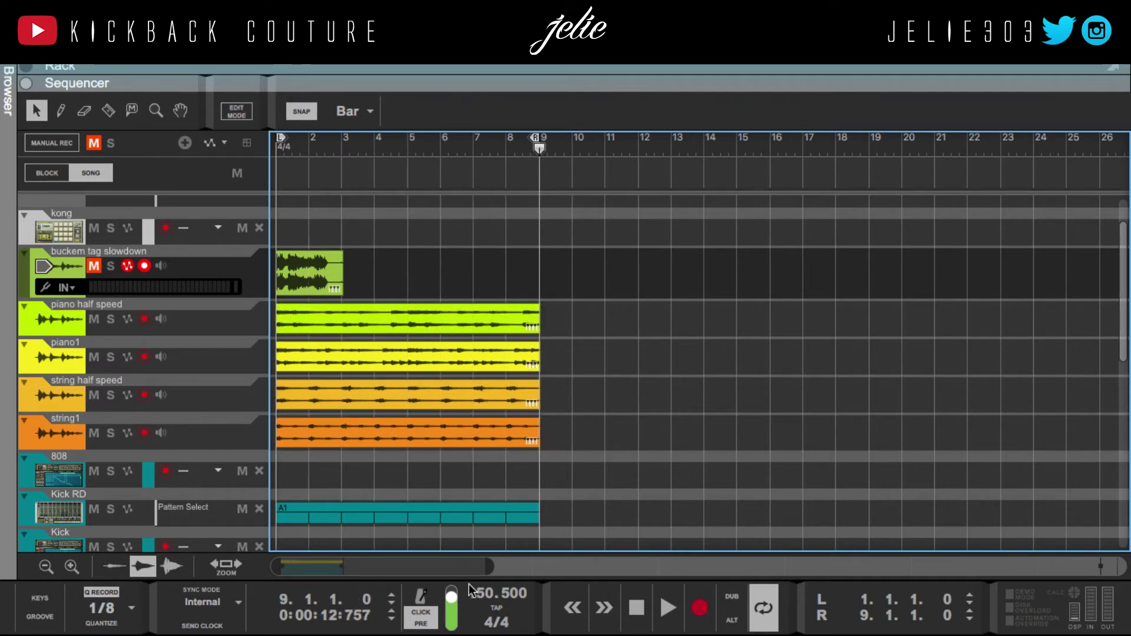
pyautogui.scroll(3, 468, 574)
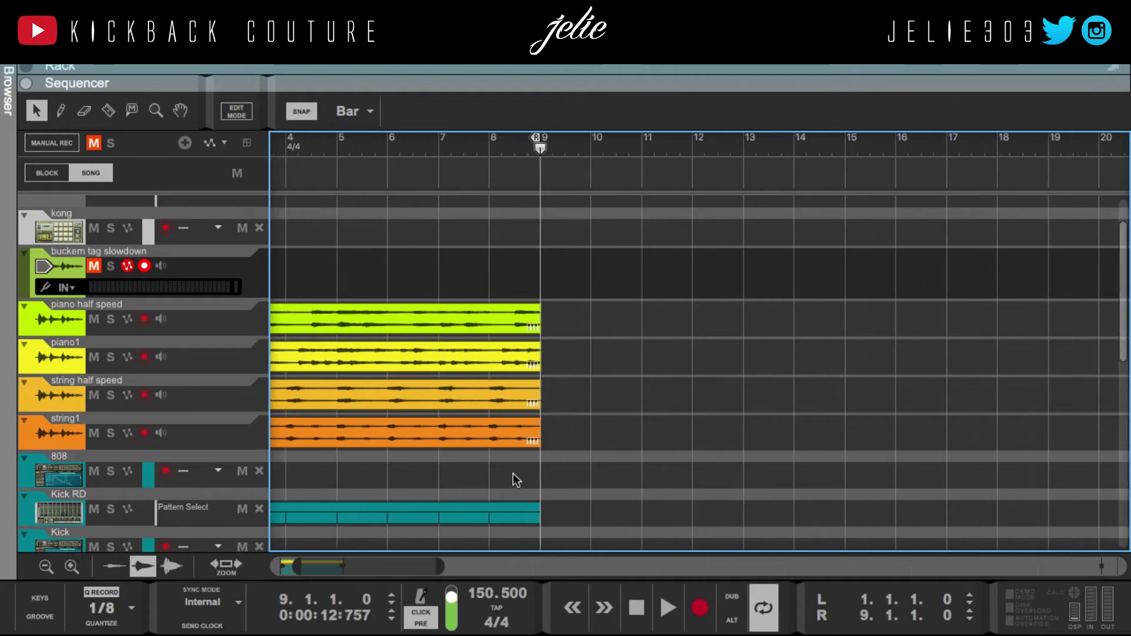
pyautogui.scroll(5, 547, 426)
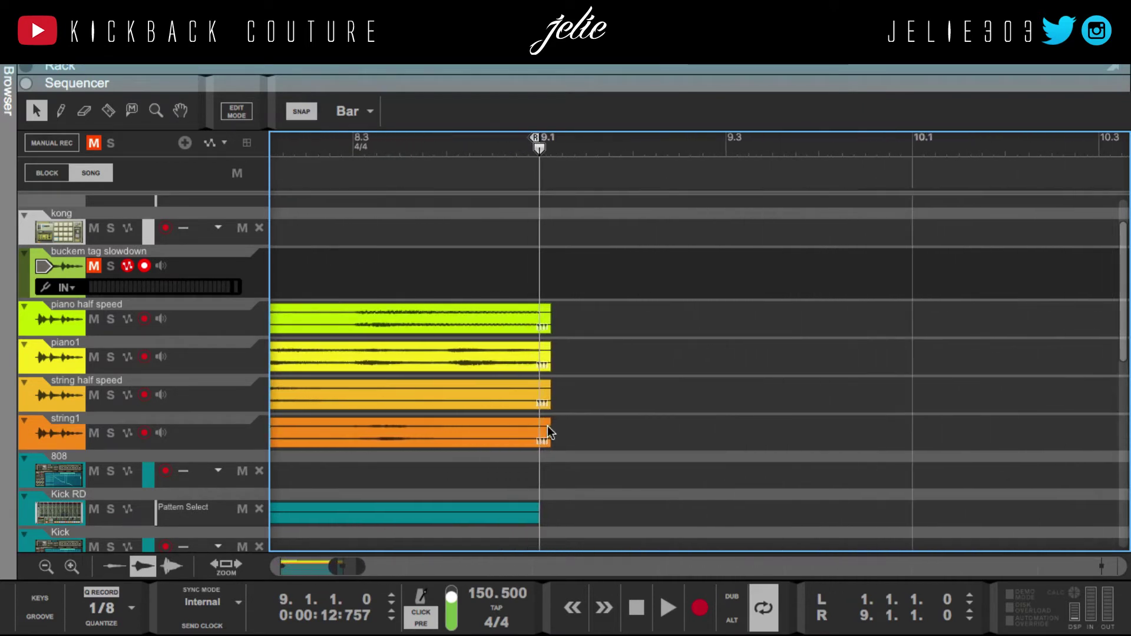
pyautogui.scroll(2, 560, 454)
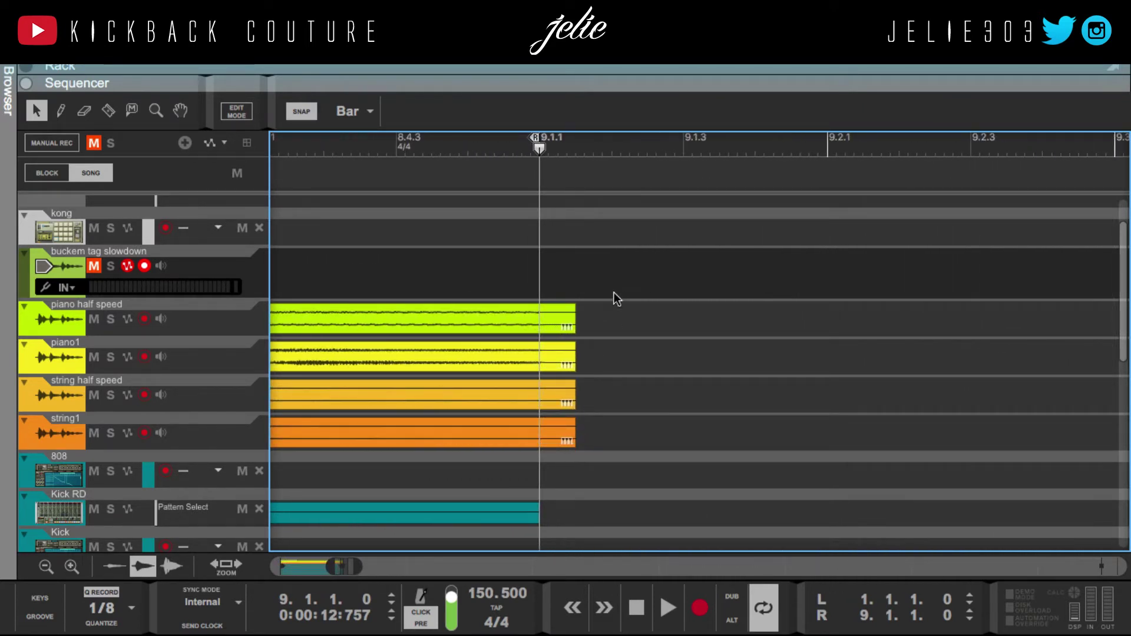
pyautogui.moveTo(613, 298); pyautogui.dragTo(551, 450)
pyautogui.moveTo(579, 355); pyautogui.dragTo(524, 365)
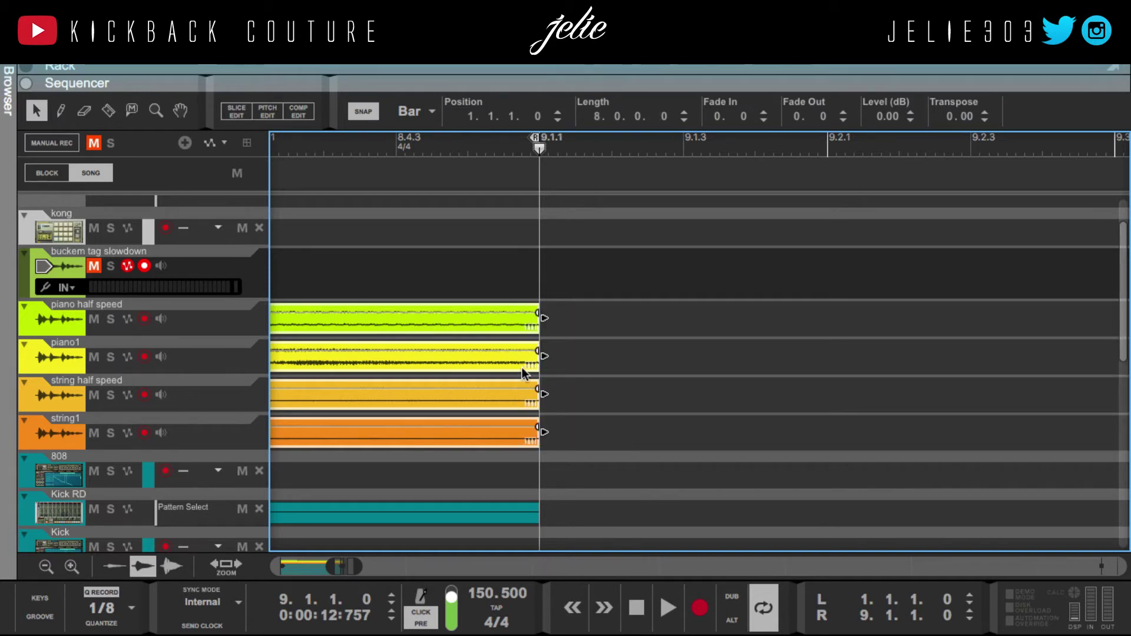
# Select the four clips to confirm their 8.0.0.0 length, then deselect them.
pyautogui.scroll(-3, 523, 372)
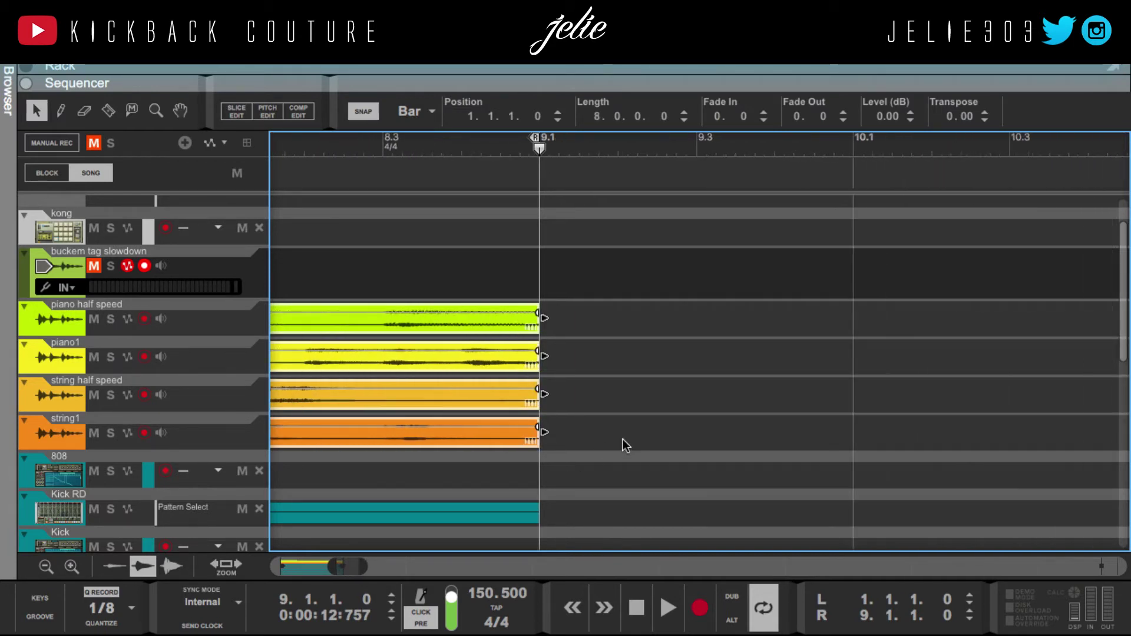
pyautogui.scroll(-6, 623, 439)
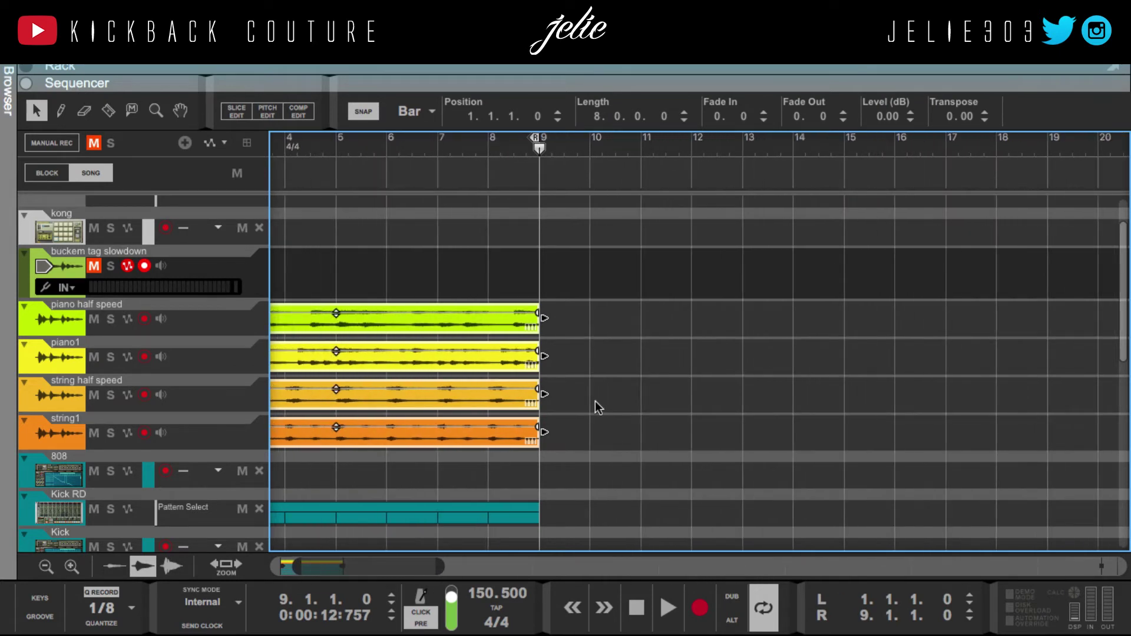
pyautogui.scroll(1, 594, 401)
pyautogui.moveTo(569, 224); pyautogui.dragTo(400, 448)
pyautogui.hscroll(-3, 425, 436)
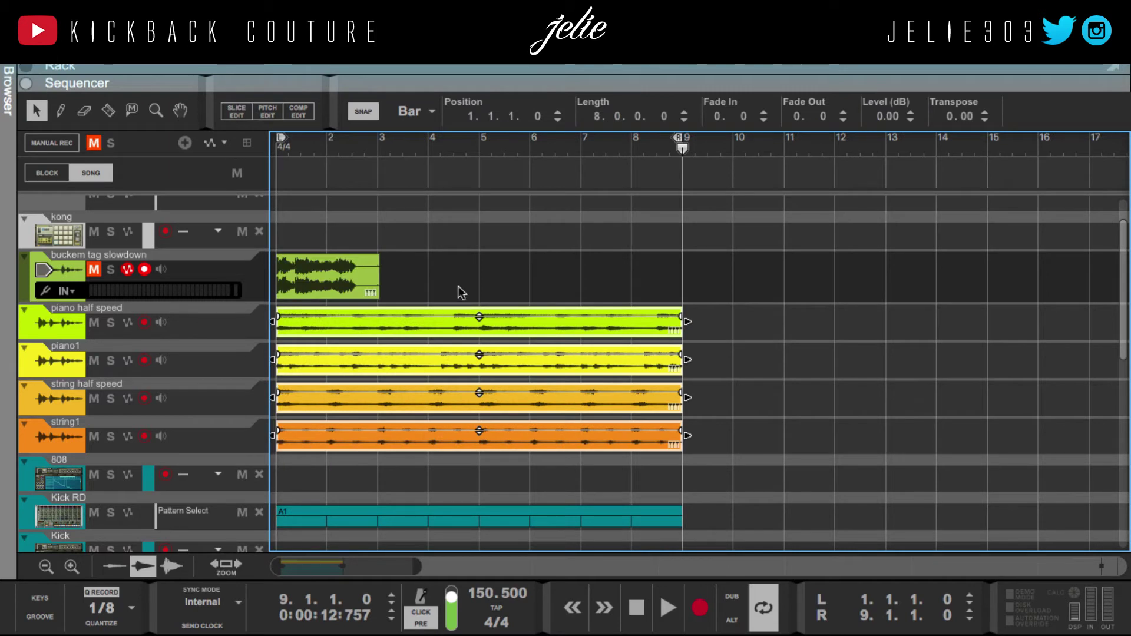
pyautogui.click(493, 338)
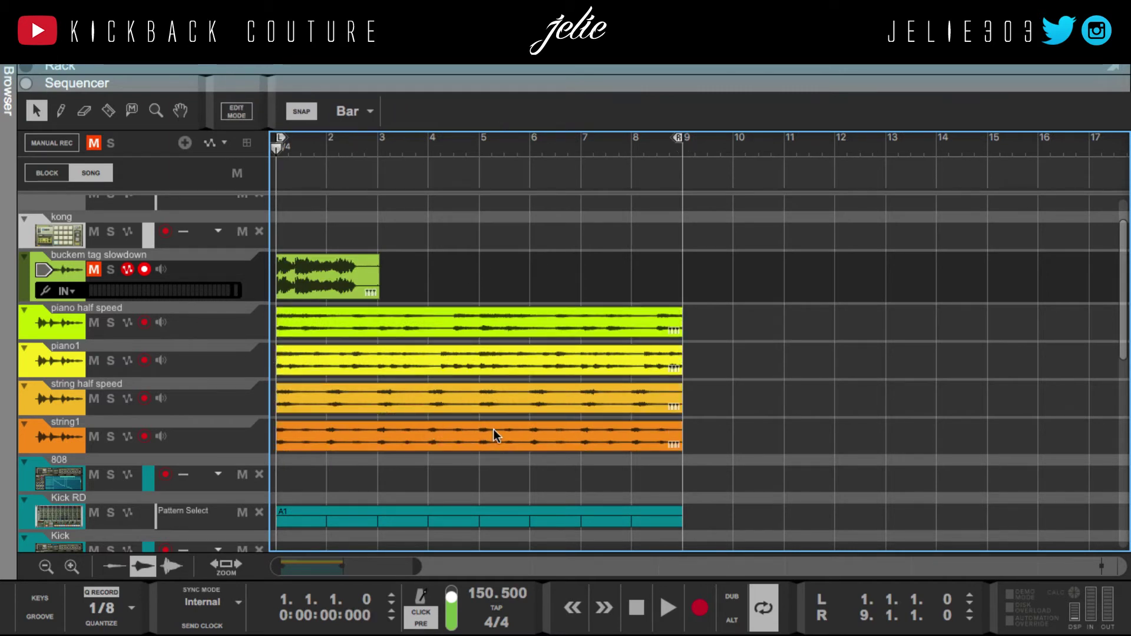
pyautogui.press('space')
pyautogui.moveTo(446, 223); pyautogui.dragTo(338, 288)
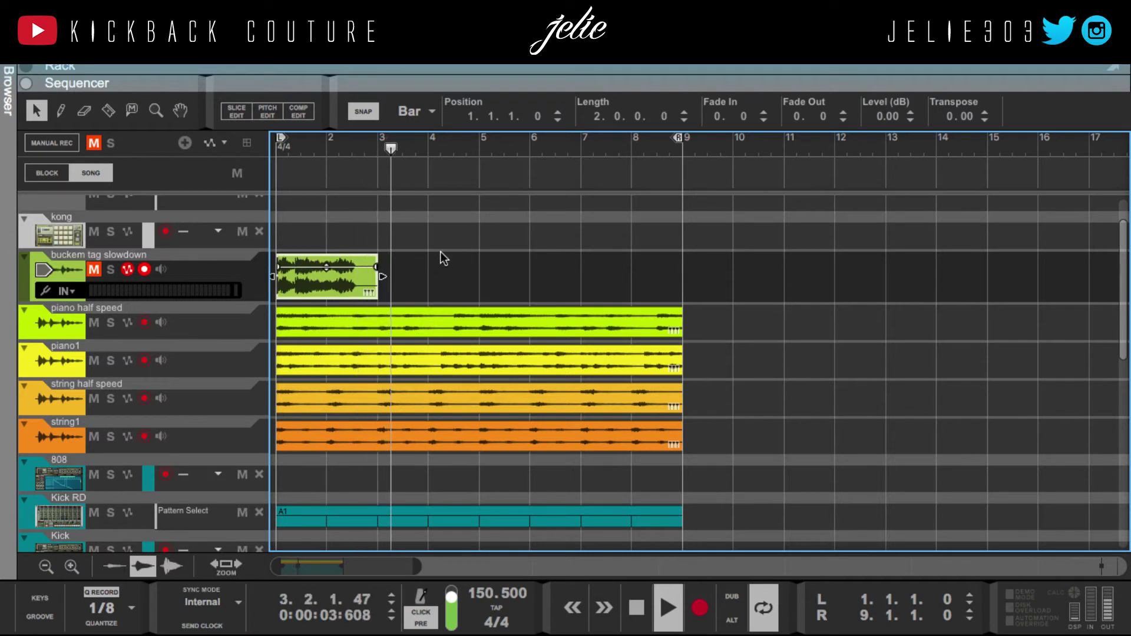
pyautogui.click(444, 211)
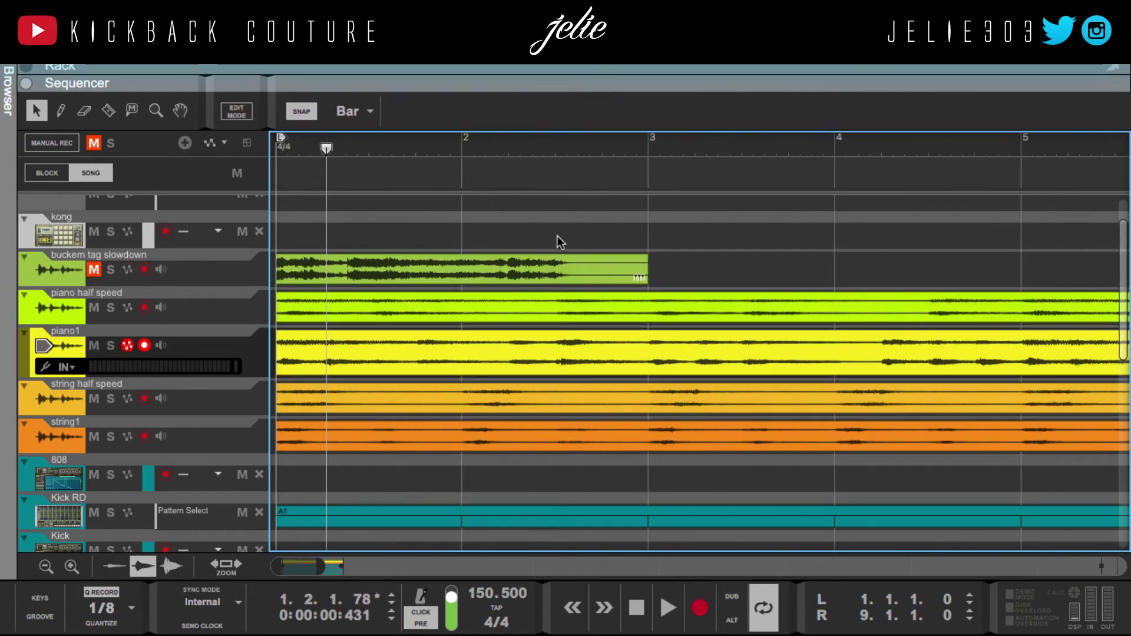
pyautogui.scroll(-10, 553, 235)
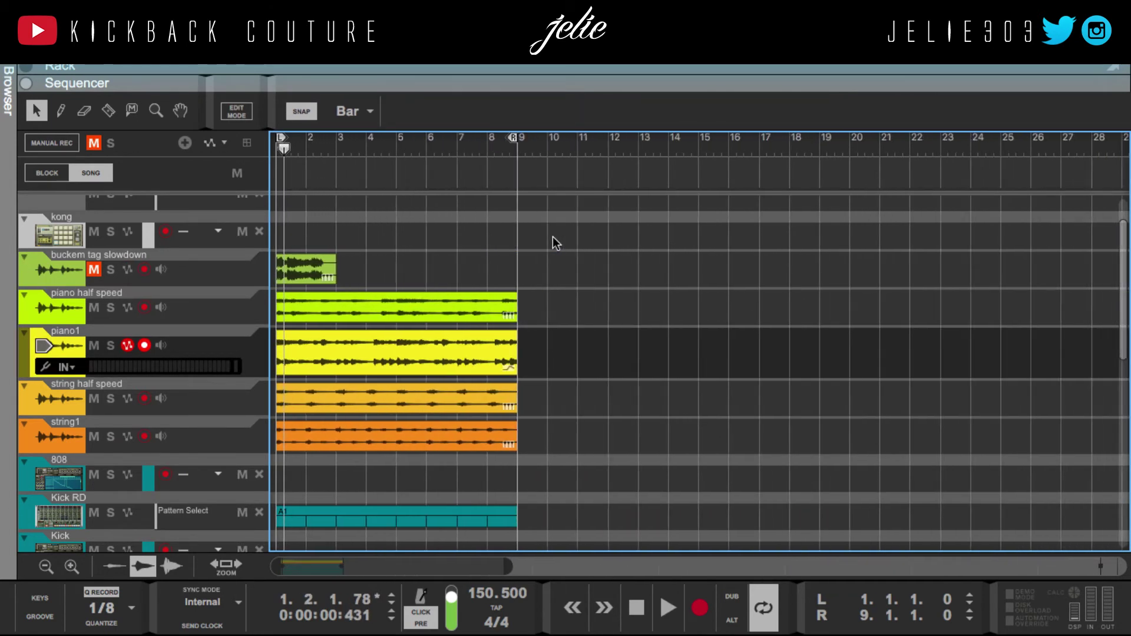
pyautogui.scroll(-2, 552, 242)
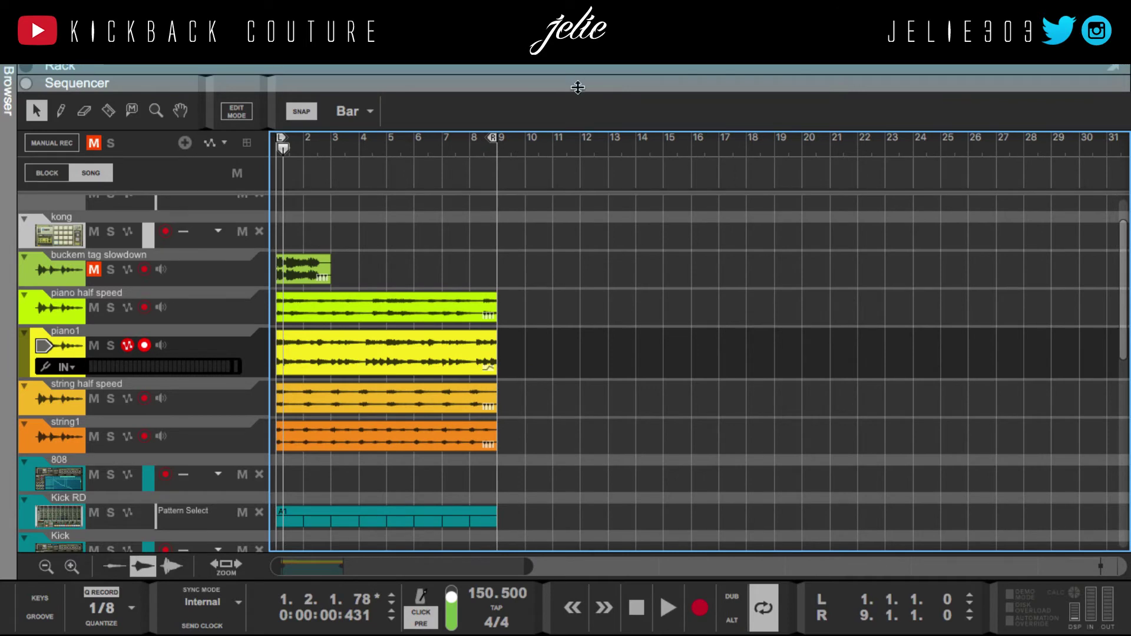
# Enlarge the rack, create a Serato Sample device, and load the piano1 audio into it.
pyautogui.moveTo(577, 87); pyautogui.dragTo(570, 615)
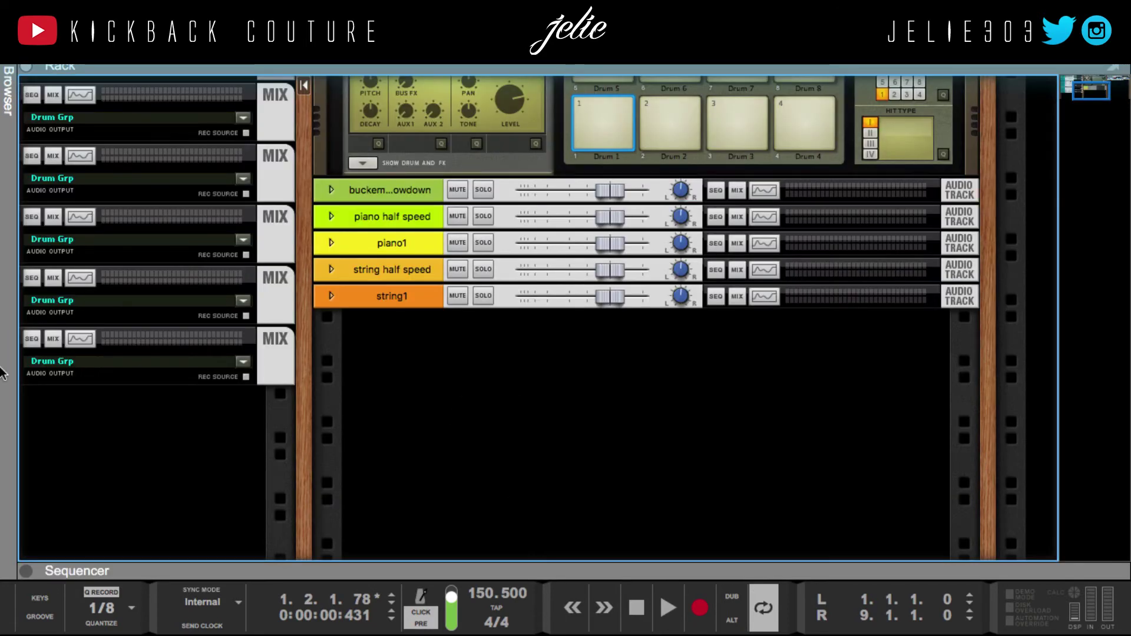
pyautogui.moveTo(9, 246)
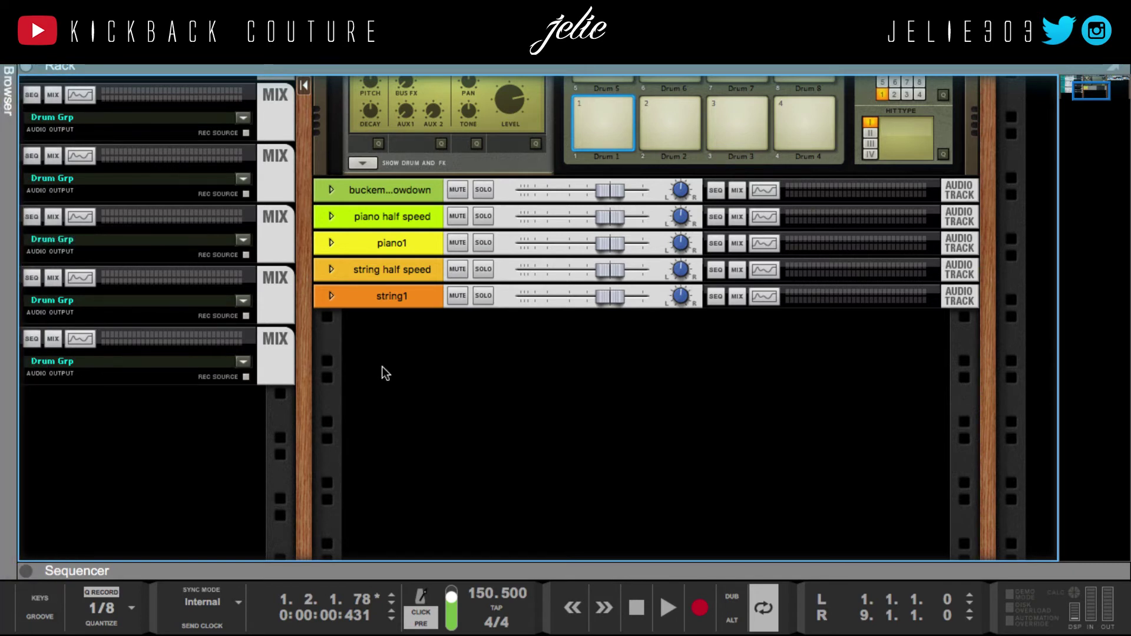
pyautogui.scroll(2, 382, 366)
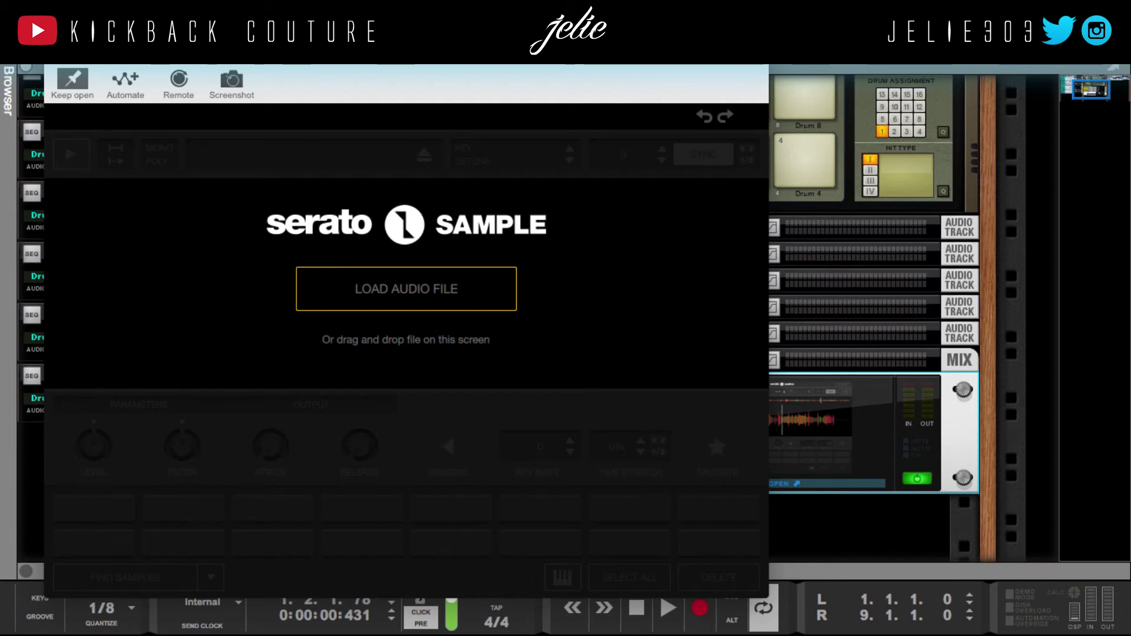
pyautogui.moveTo(543, 309); pyautogui.dragTo(543, 316)
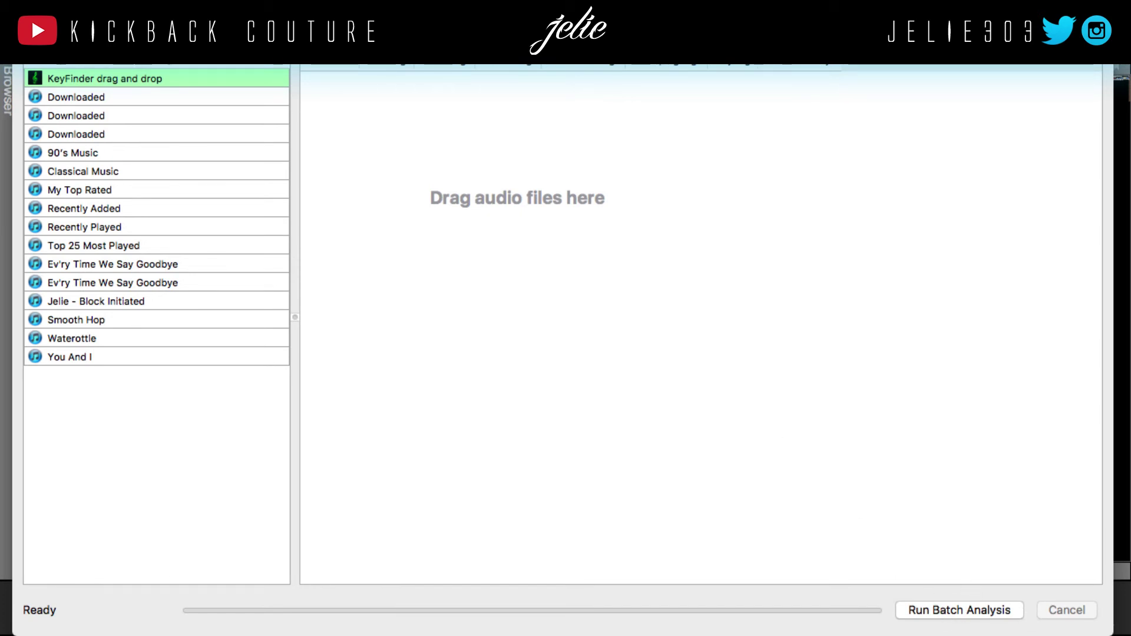
# Run KeyFinder's batch analysis on piano1.mp3, which detects the key of F.
pyautogui.moveTo(1127, 234); pyautogui.dragTo(328, 311)
pyautogui.click(980, 612)
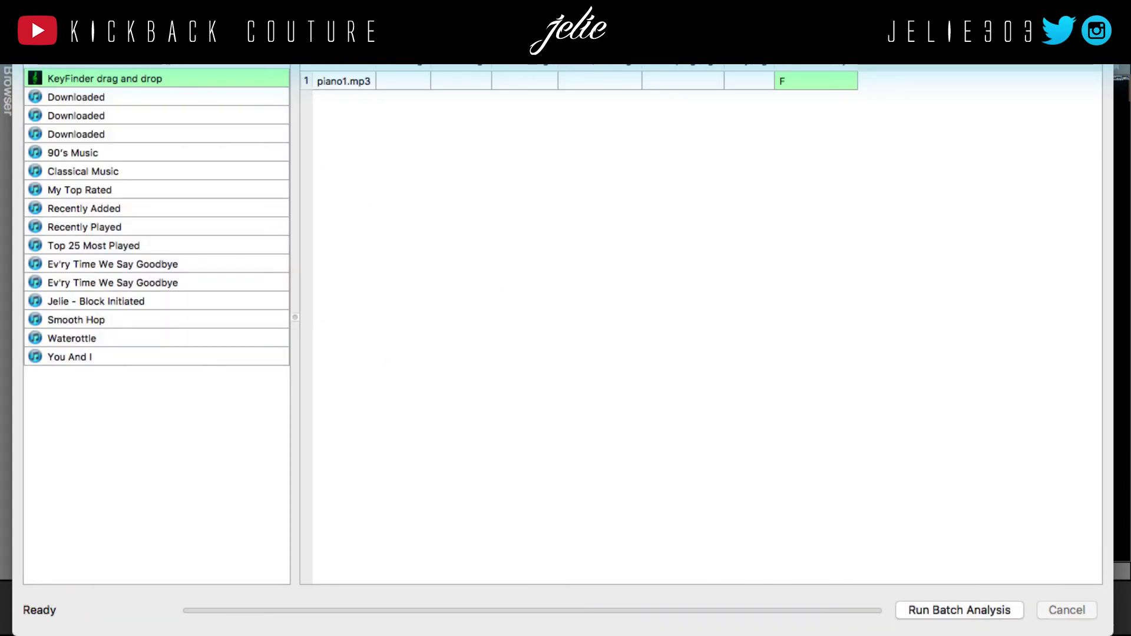
pyautogui.press('super+Tab')
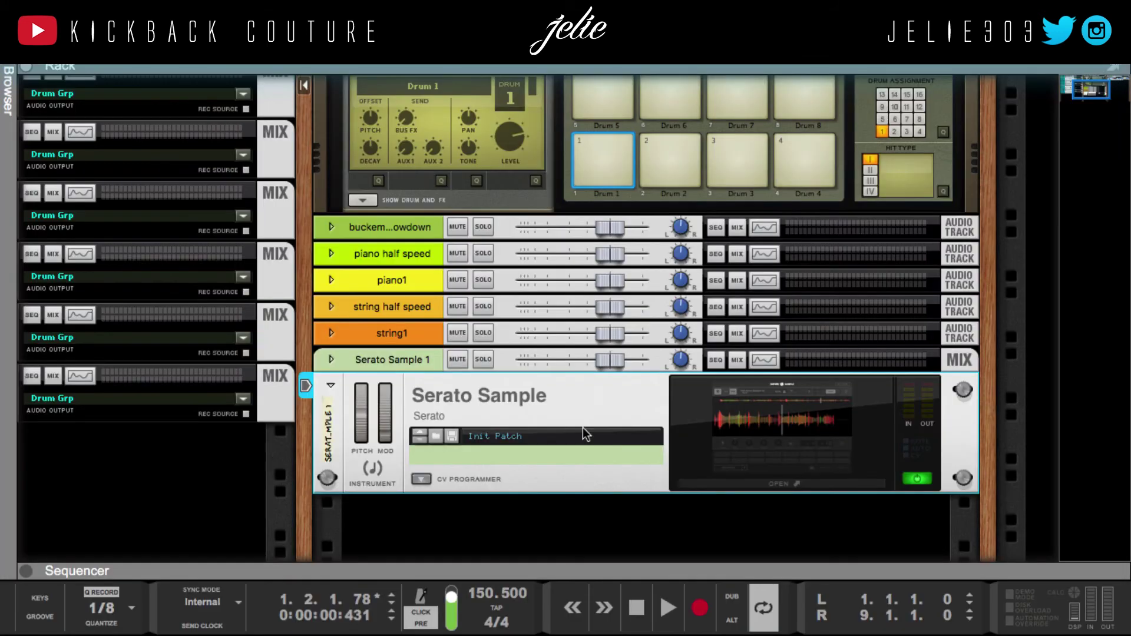
# Delete the Serato Sample 1 device with Delete All in Group and restore the full sequencer.
pyautogui.click(405, 360)
pyautogui.press('Delete')
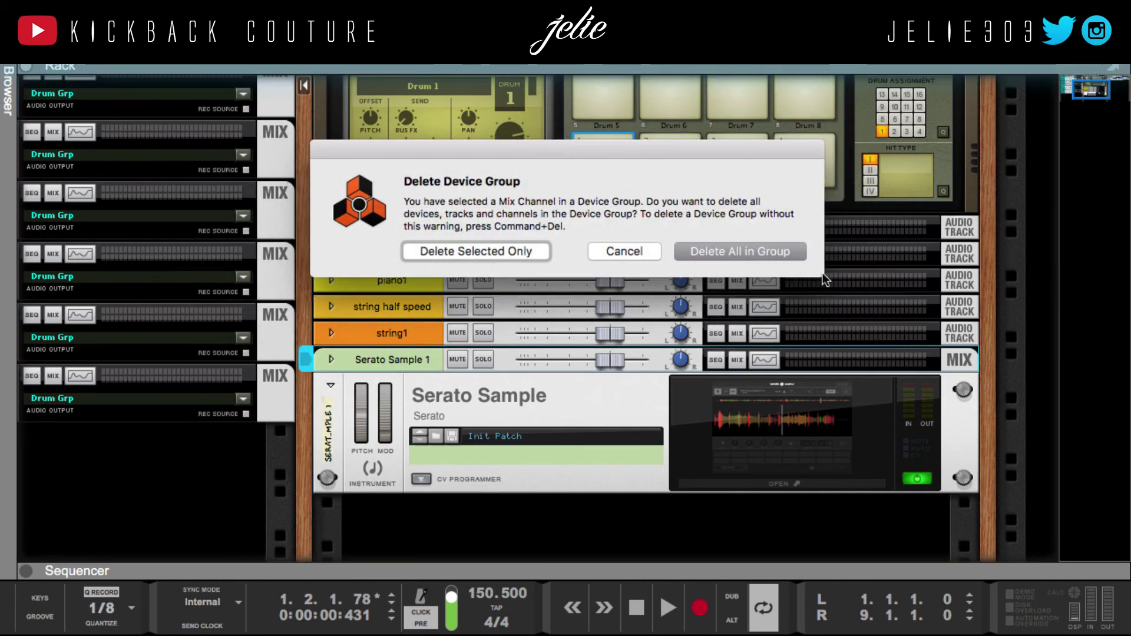
pyautogui.click(759, 246)
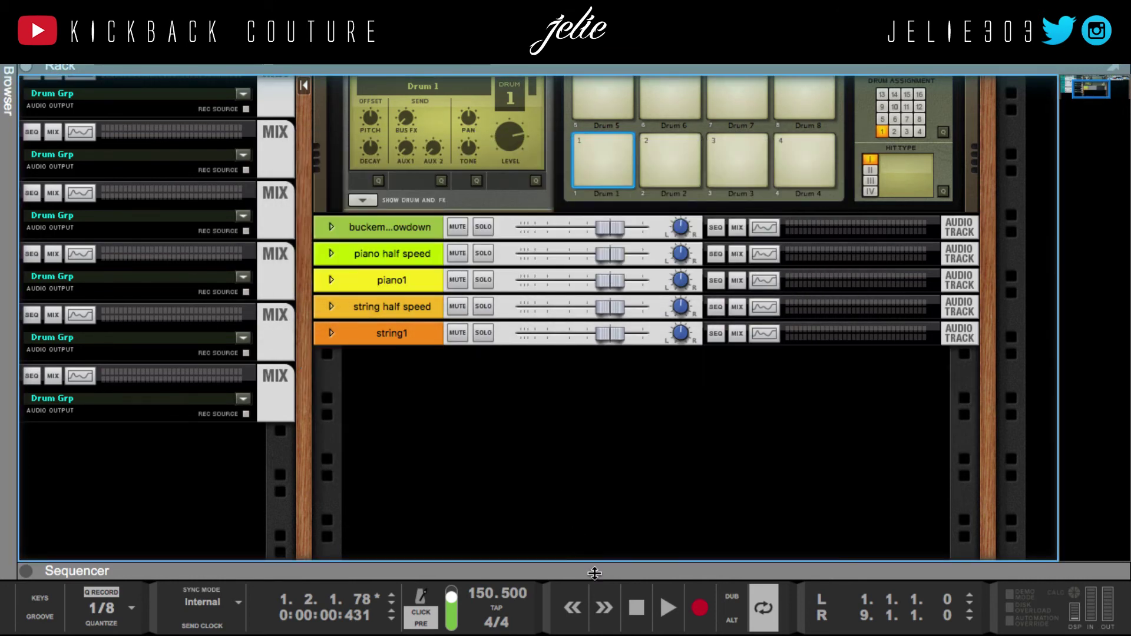
pyautogui.moveTo(591, 565); pyautogui.dragTo(591, 82)
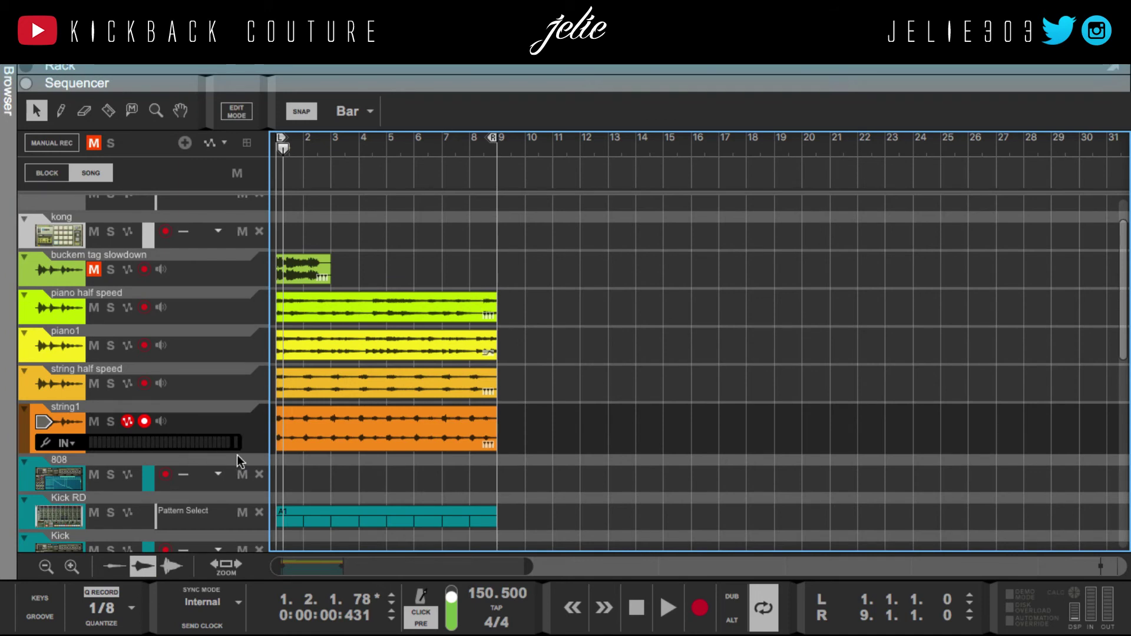
# Open the piano1 clip in Pitch Edit mode.
pyautogui.doubleClick(288, 347)
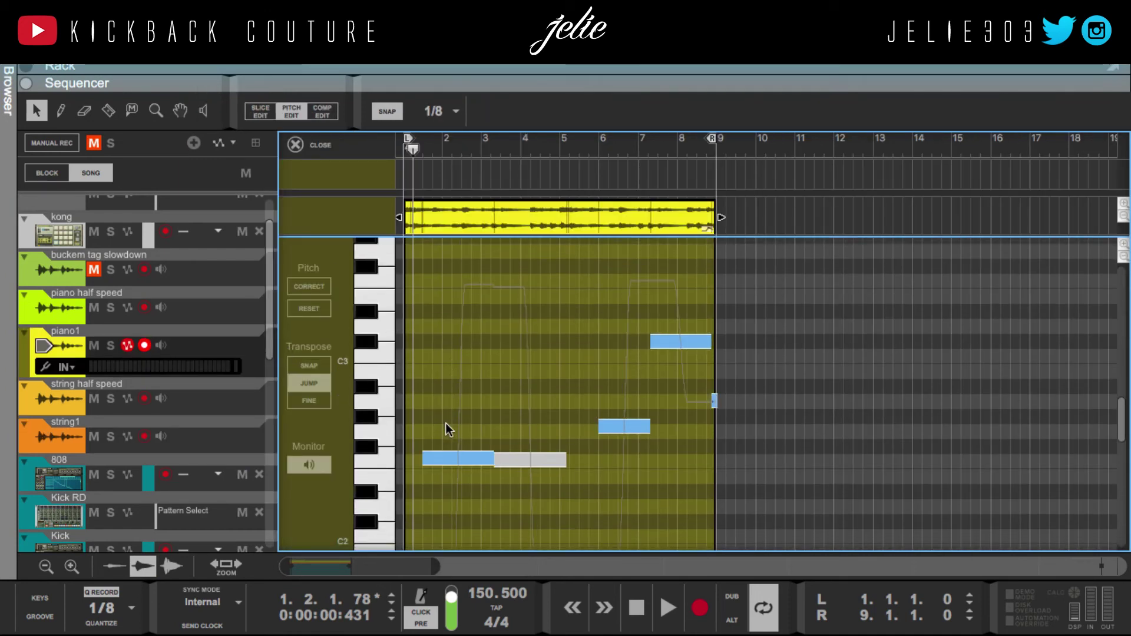
pyautogui.click(265, 114)
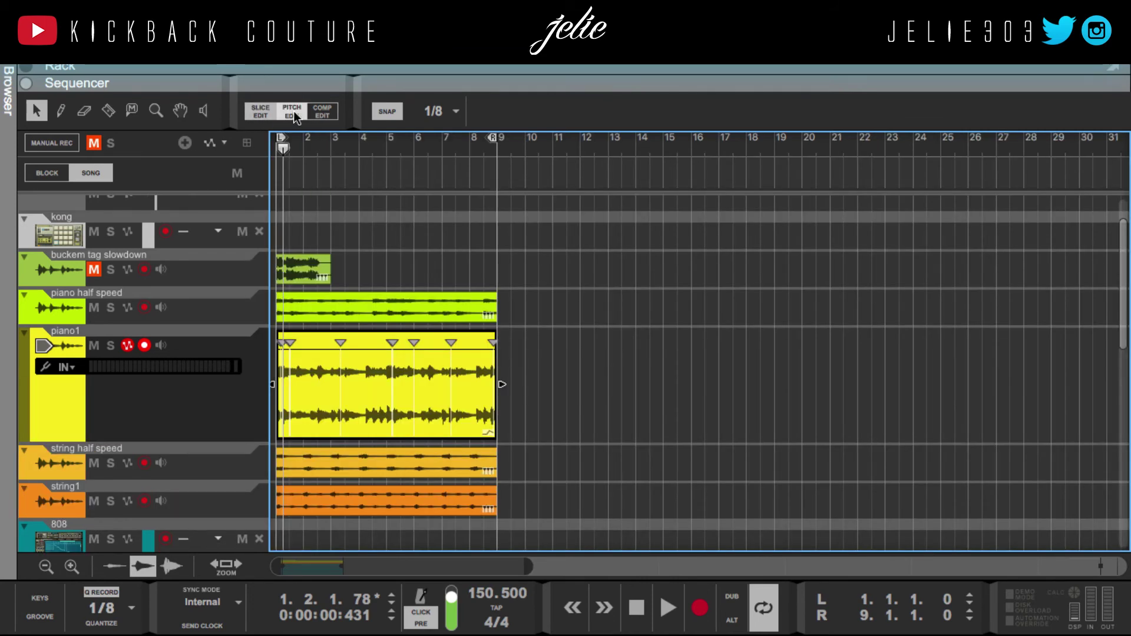
pyautogui.click(294, 112)
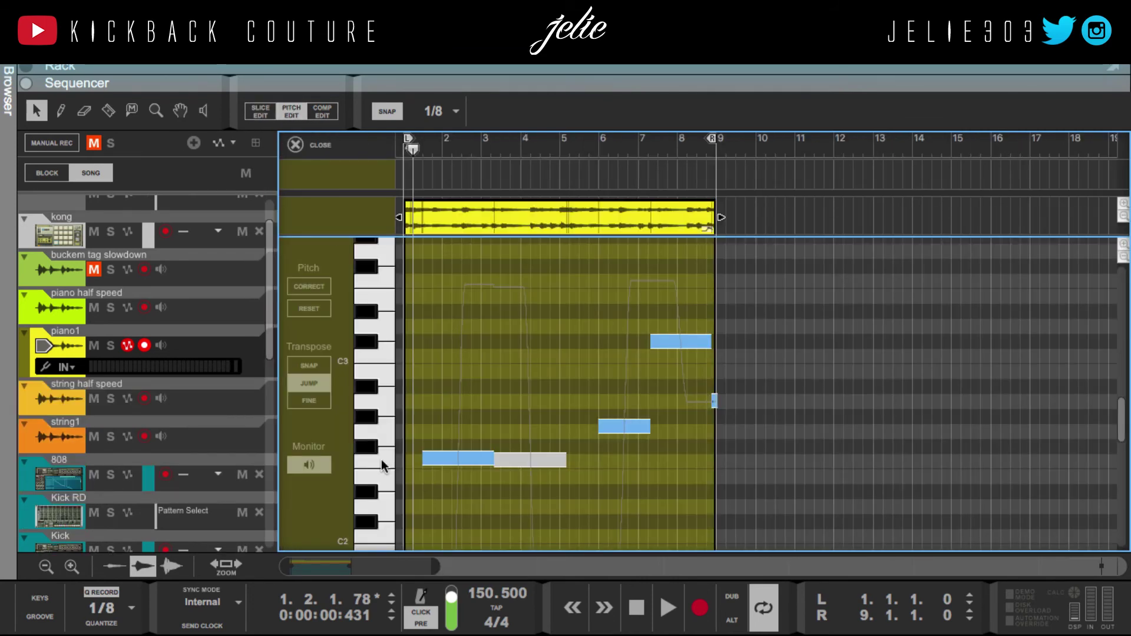
# Inspect piano1's first detected pitch notes from F2, then show the Rack with F6.
pyautogui.click(447, 462)
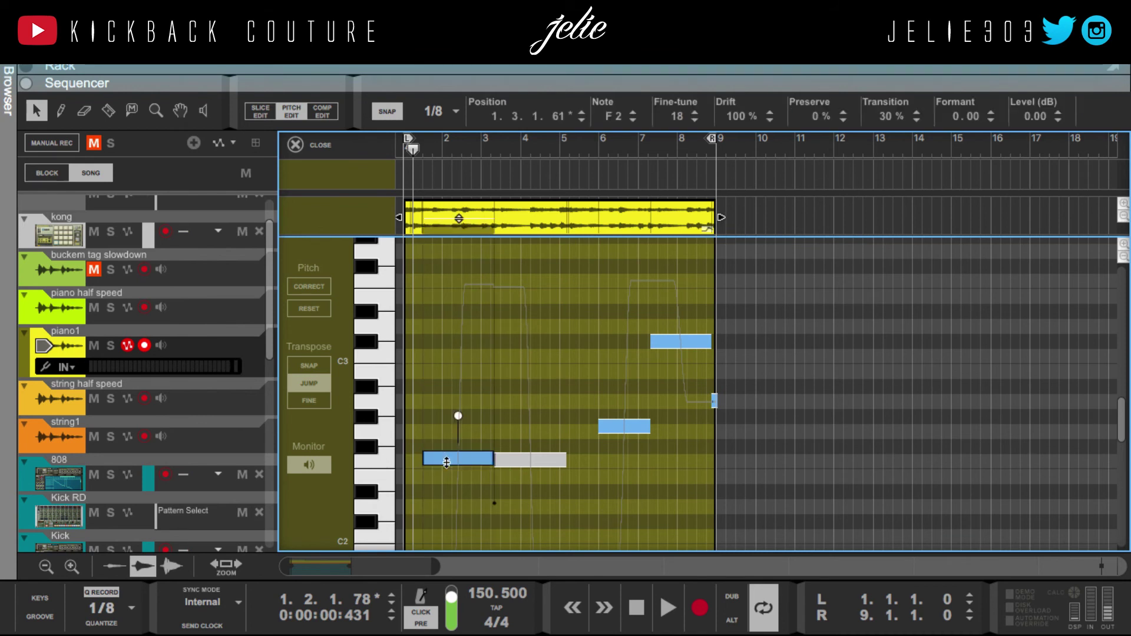
pyautogui.click(514, 461)
pyautogui.scroll(-4, 514, 464)
pyautogui.scroll(3, 514, 464)
pyautogui.scroll(1, 514, 464)
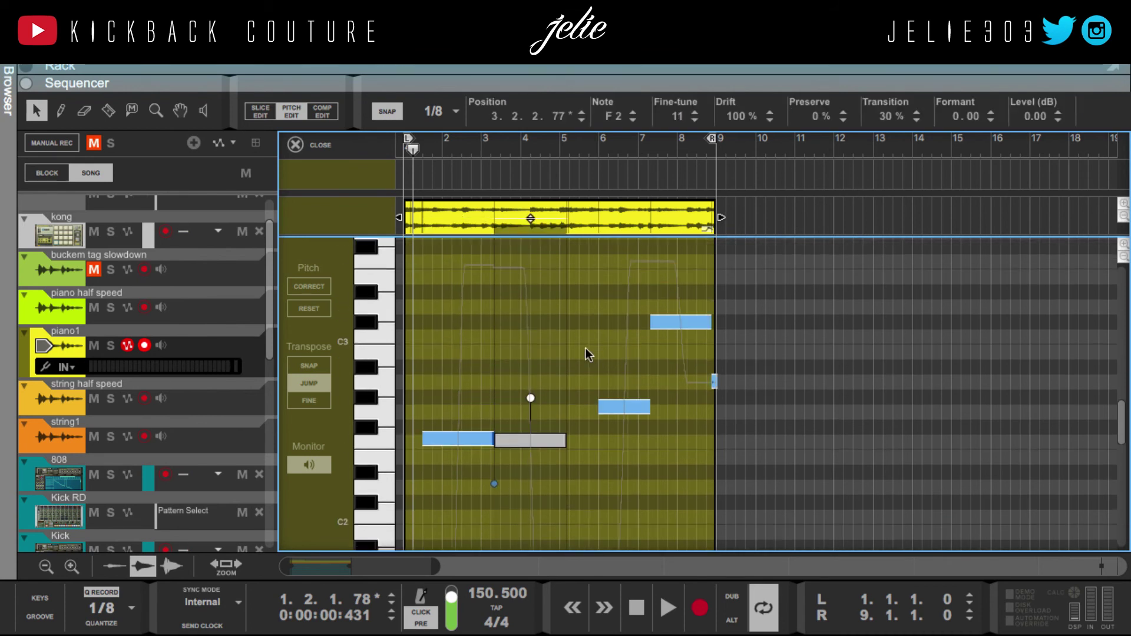
pyautogui.click(586, 350)
pyautogui.press('F6')
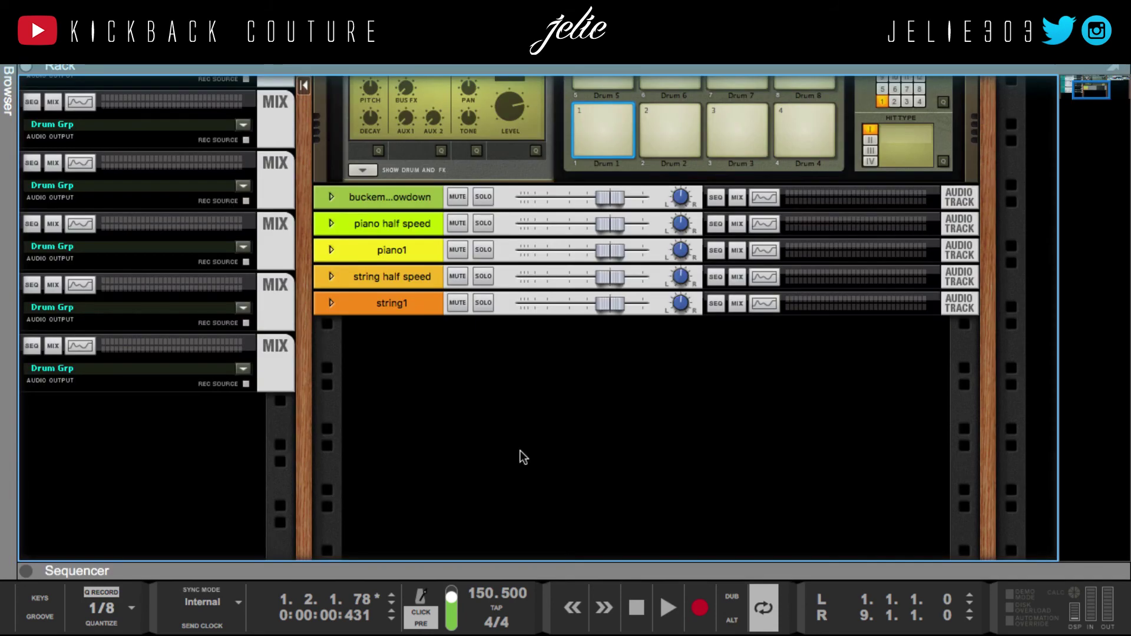